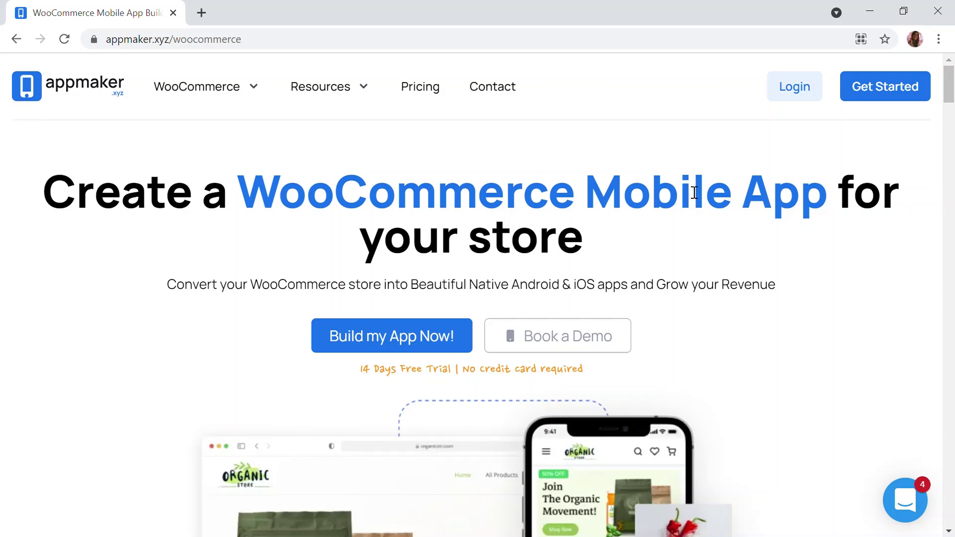
Scroll through the Appmaker WooCommerce app-builder page to review its content
scroll(694, 193, "down", 3)
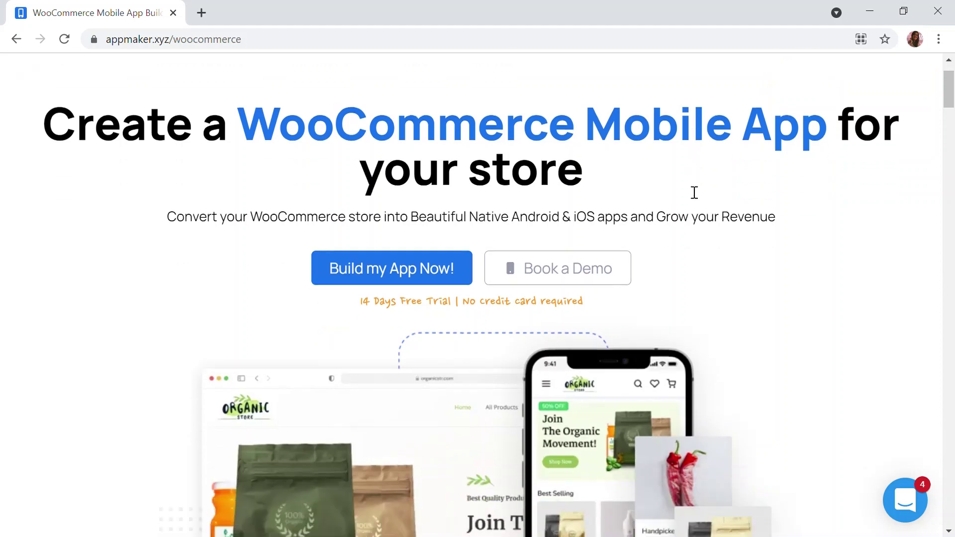
scroll(690, 191, "down", 2)
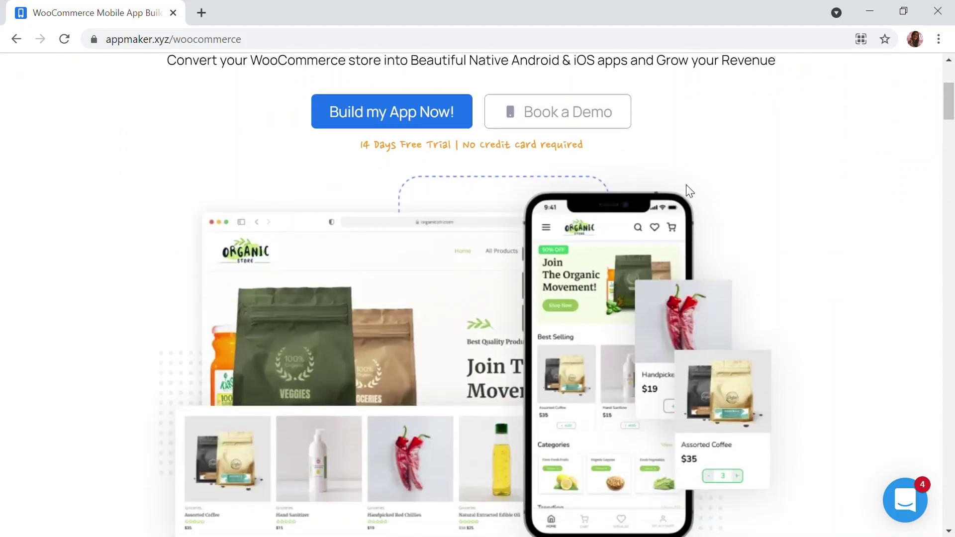
scroll(690, 191, "down", 3)
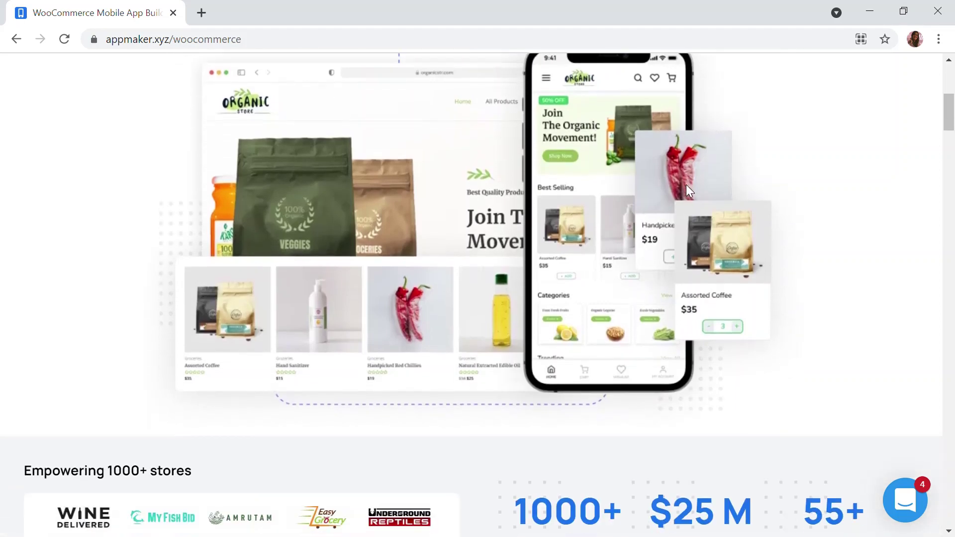
scroll(687, 188, "down", 2)
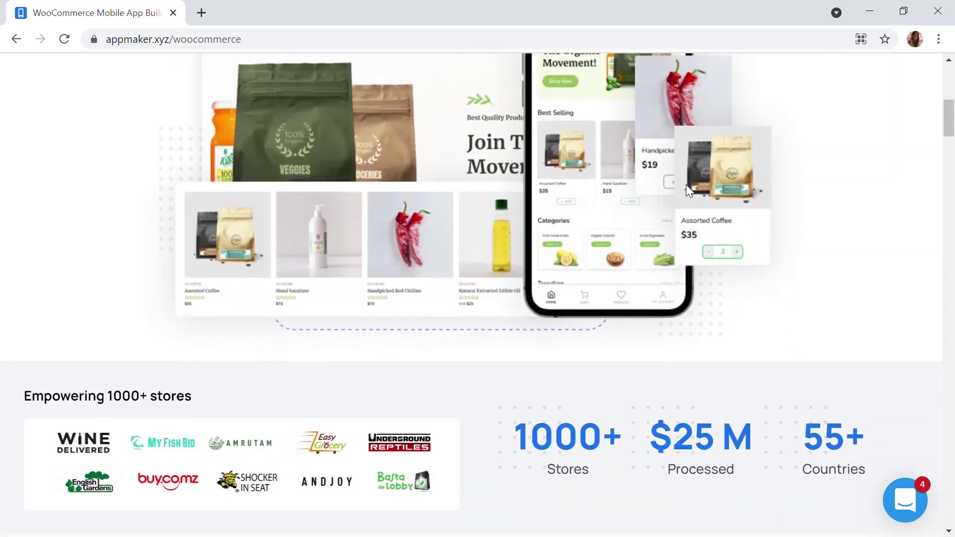
scroll(687, 189, "down", 4)
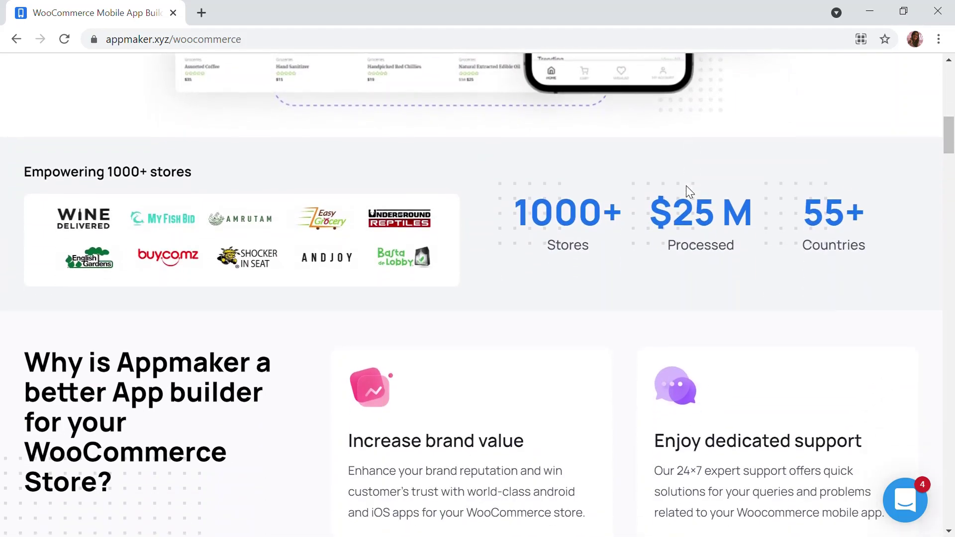
scroll(685, 186, "up", 9)
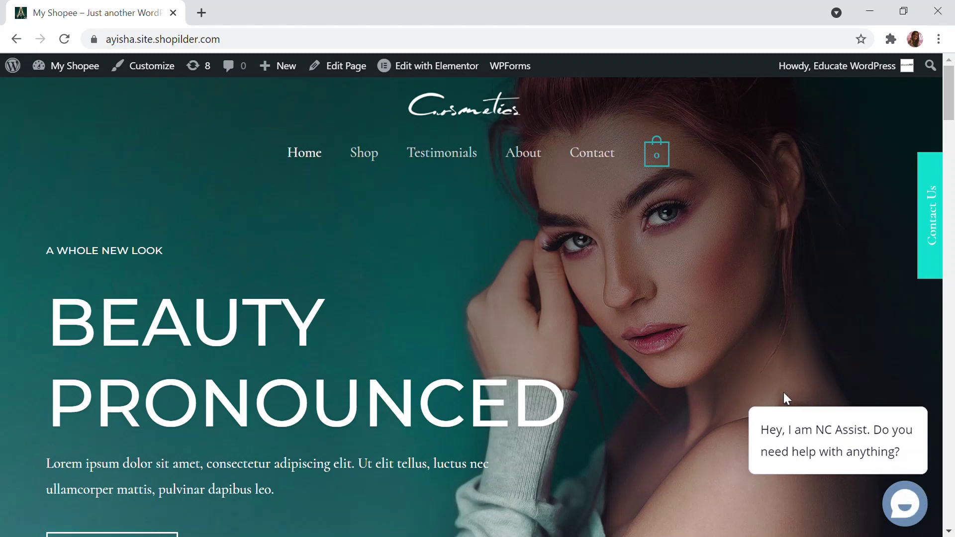
Open the store's NC Assist chat panel from the bottom-right chat icon
left_click(904, 503)
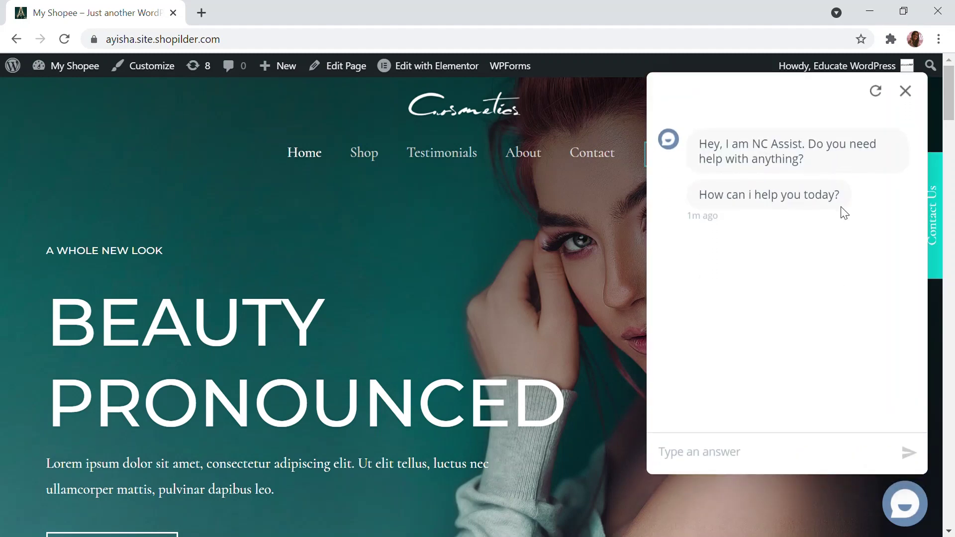
scroll(776, 408, "down", 1)
Go to the WordPress admin dashboard and open Plugins › Add New
mouse_move(68, 66)
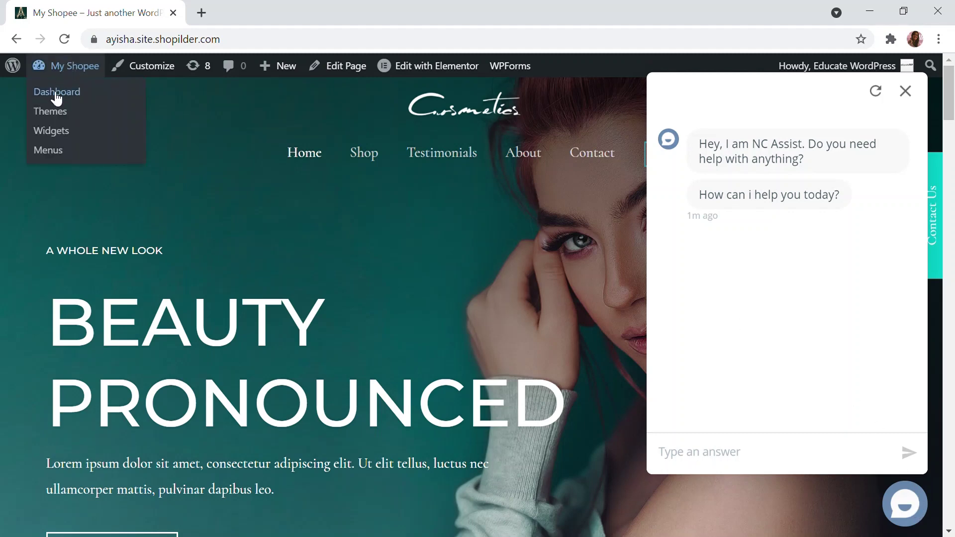
left_click(57, 98)
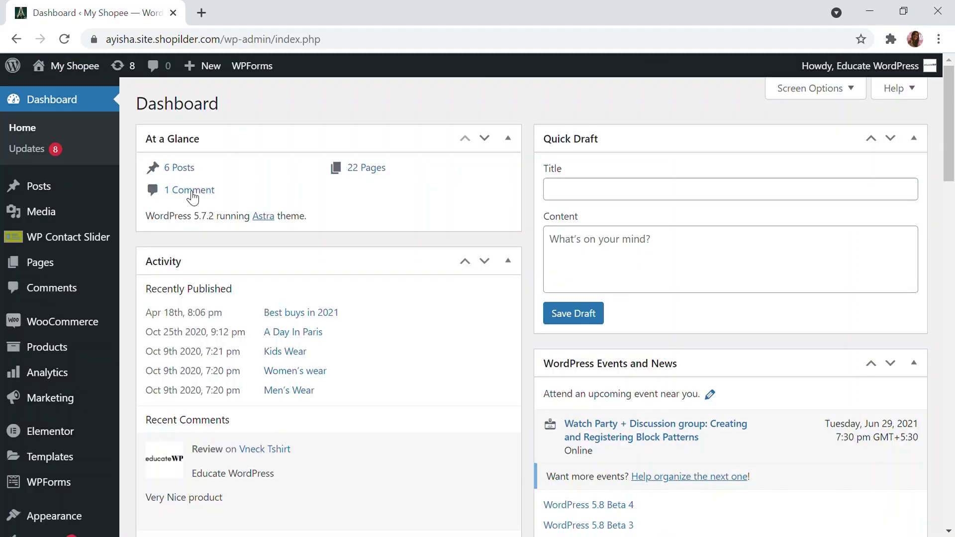
scroll(60, 492, "down", 3)
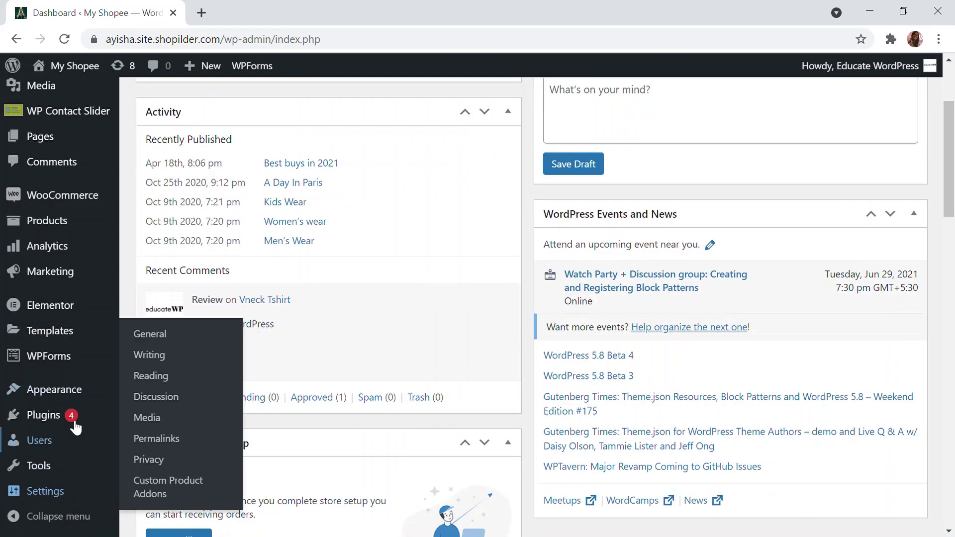
mouse_move(75, 417)
left_click(170, 448)
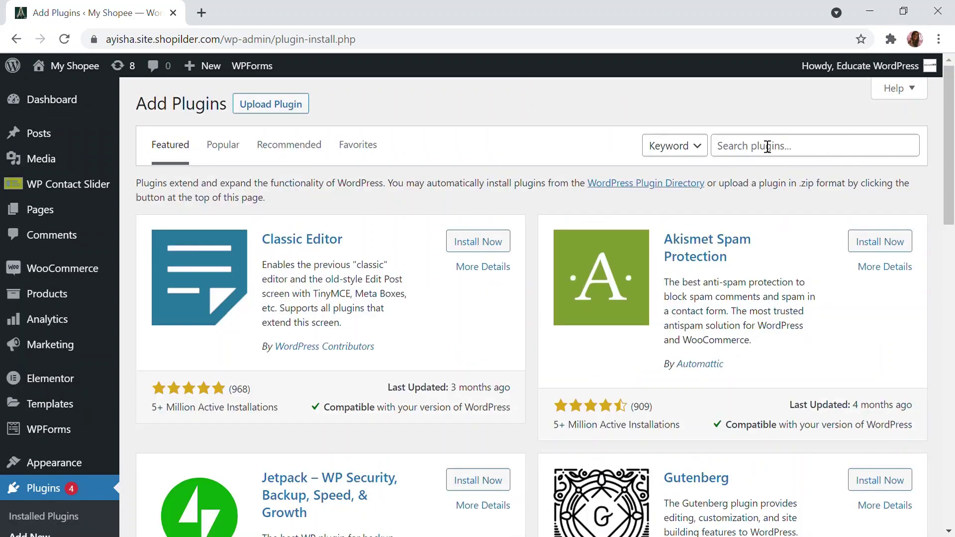
Search plugins for 'collect cha', then install and activate the Collect.chat plugin
left_click(782, 147)
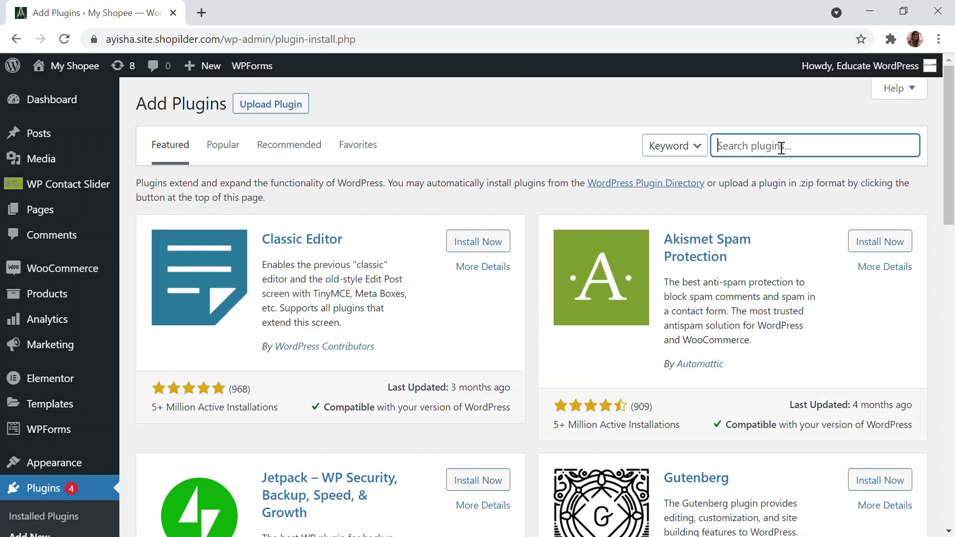
type("collect chat")
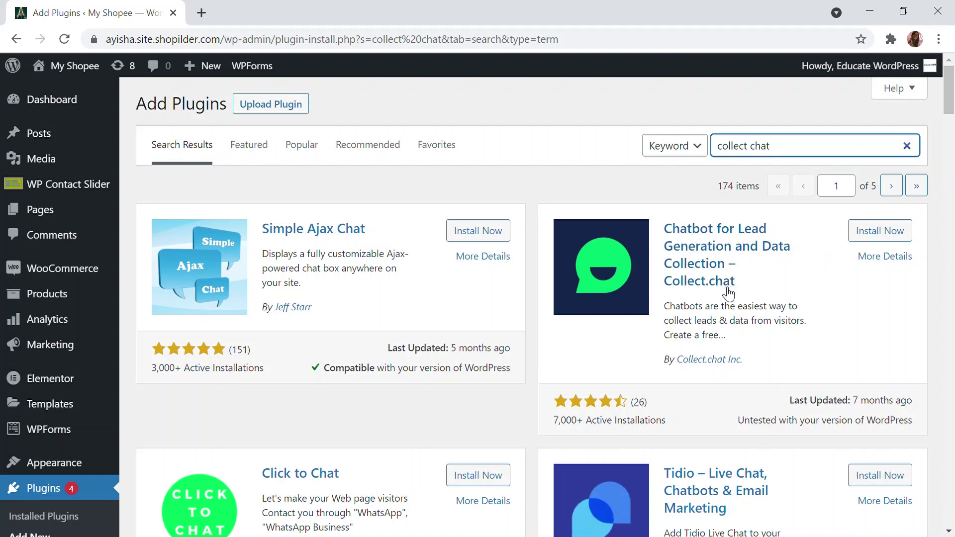
left_click(894, 242)
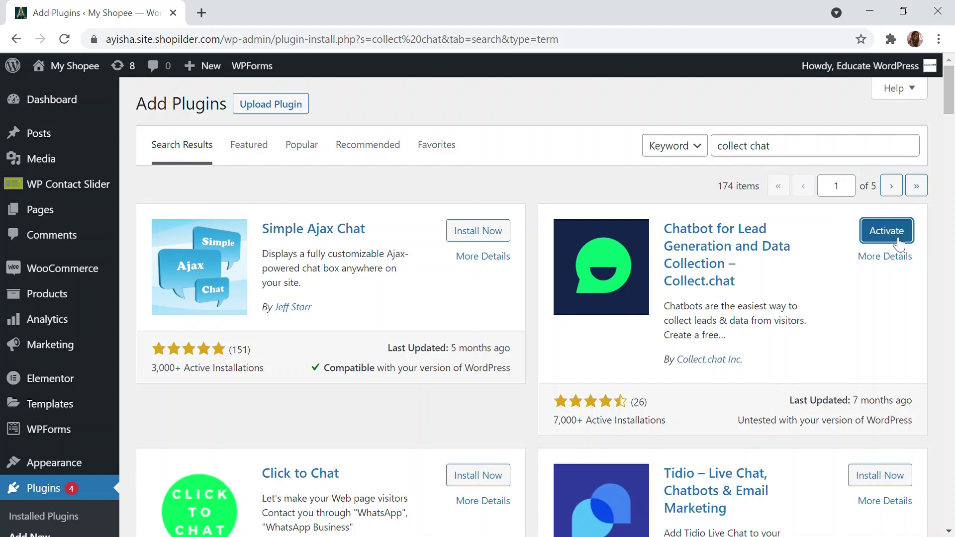
left_click(898, 243)
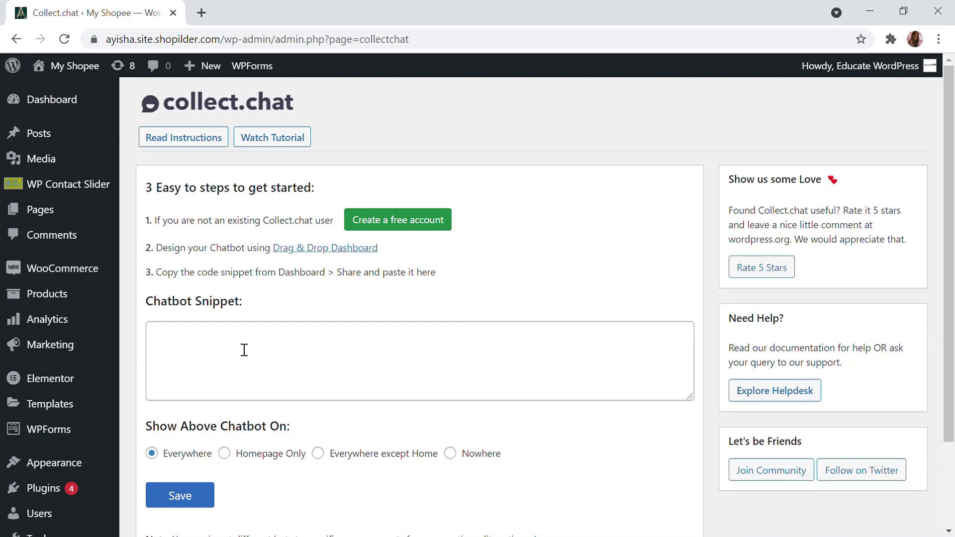
Start creating a free Collect.chat account from the plugin's settings page
left_click(404, 220)
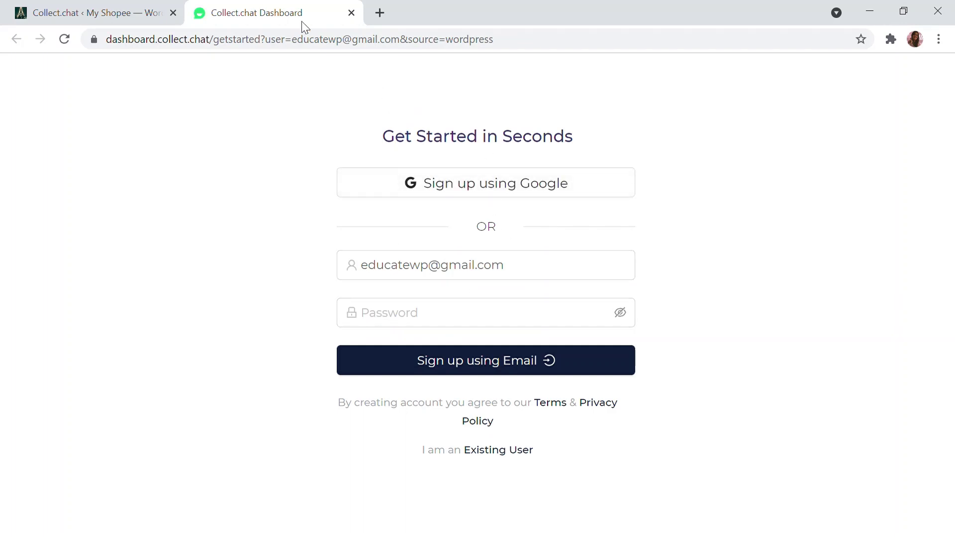
Sign up for Collect.chat with the prefilled e-mail and an account password
left_click(482, 320)
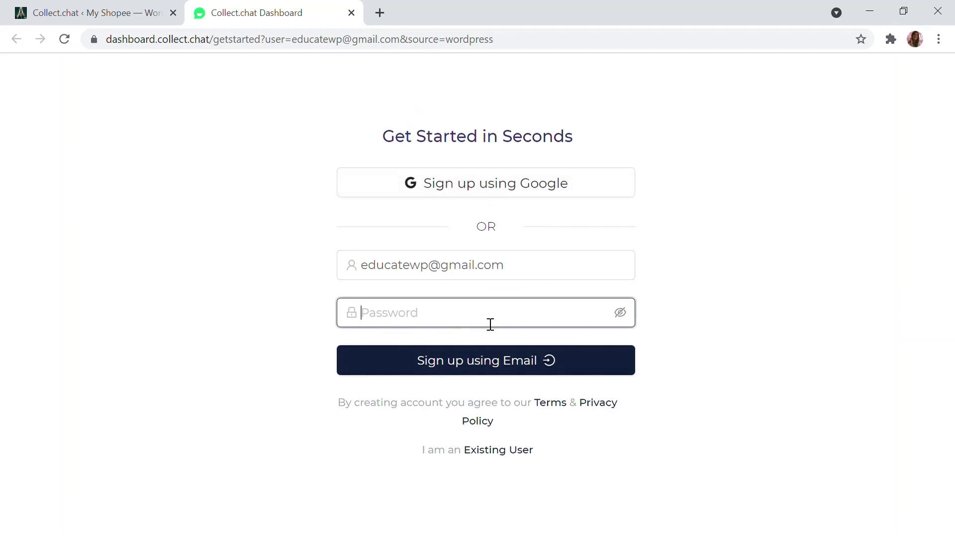
left_click(477, 341)
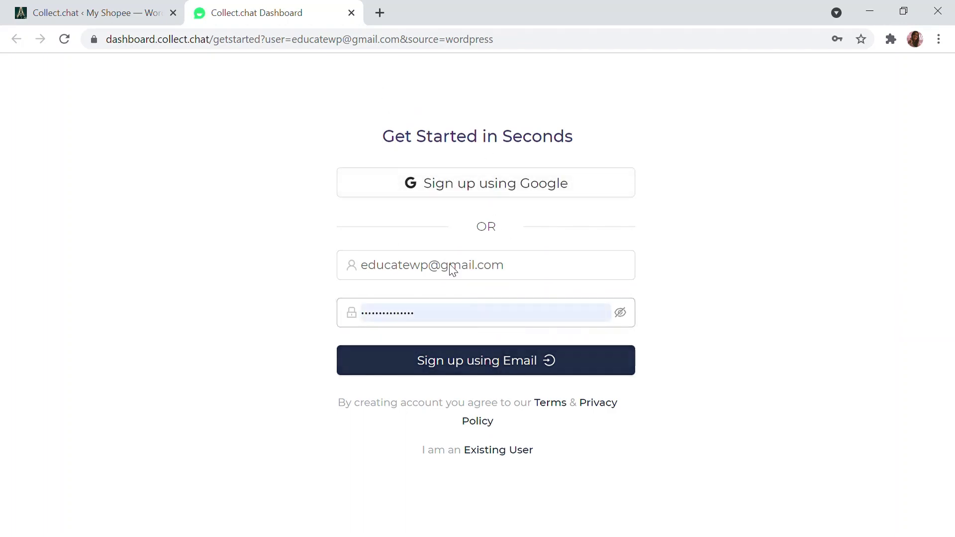
left_click(502, 367)
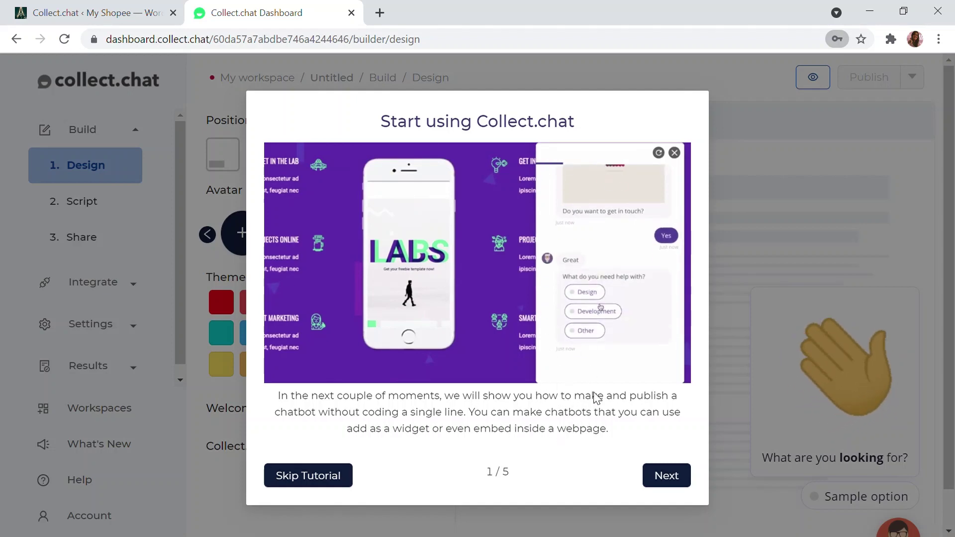
Step through the five-step introductory tutorial and finish it
left_click(670, 482)
left_click(673, 482)
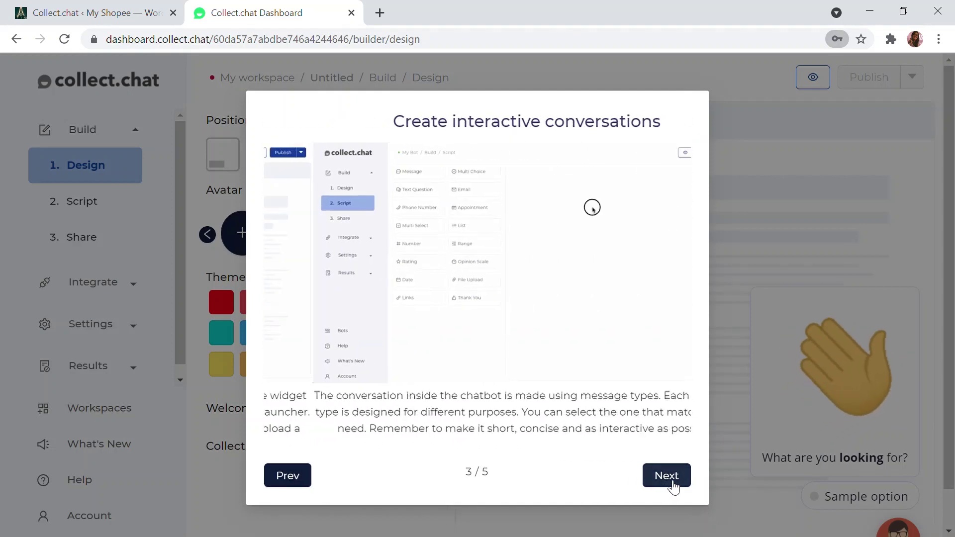
left_click(673, 481)
left_click(672, 482)
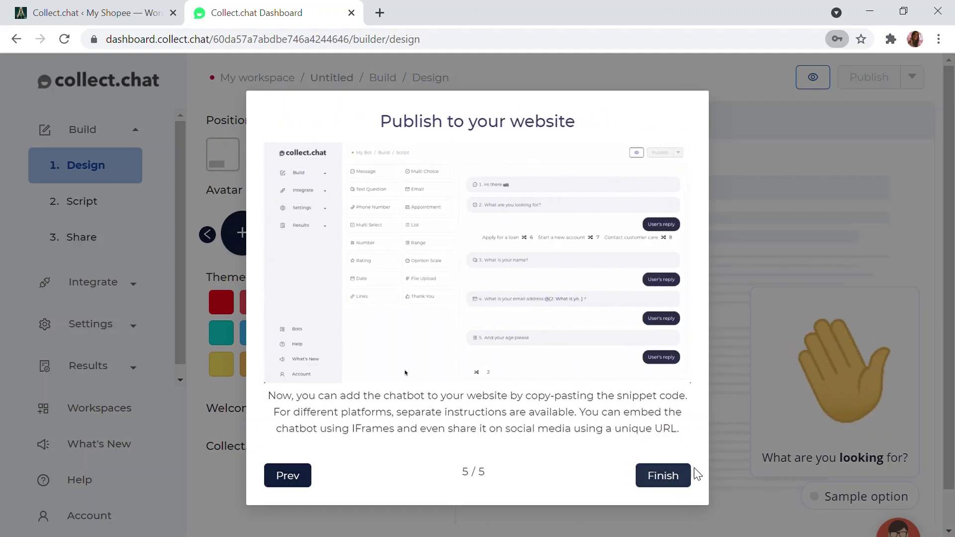
left_click(672, 477)
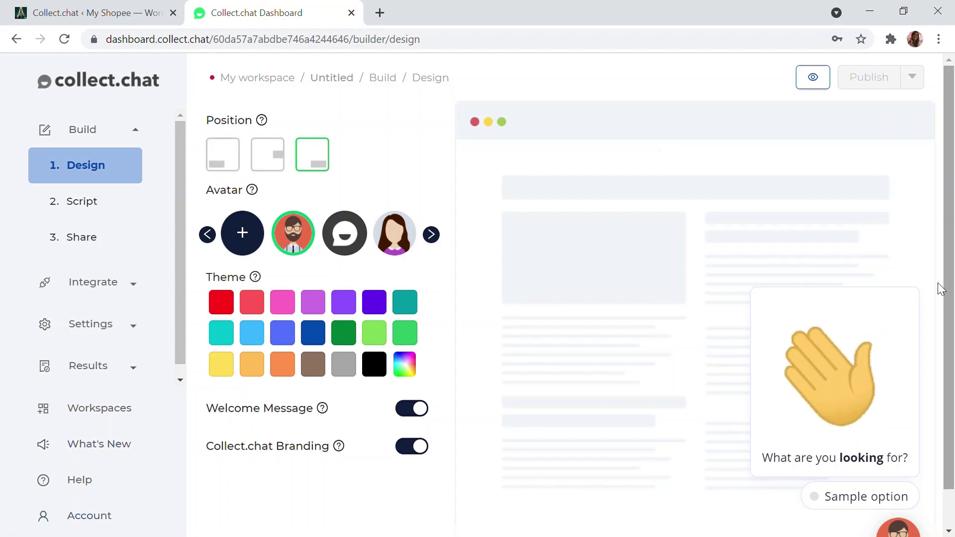
Place the chat widget at the bottom right and use the chat-bubble icon as avatar
left_click(278, 160)
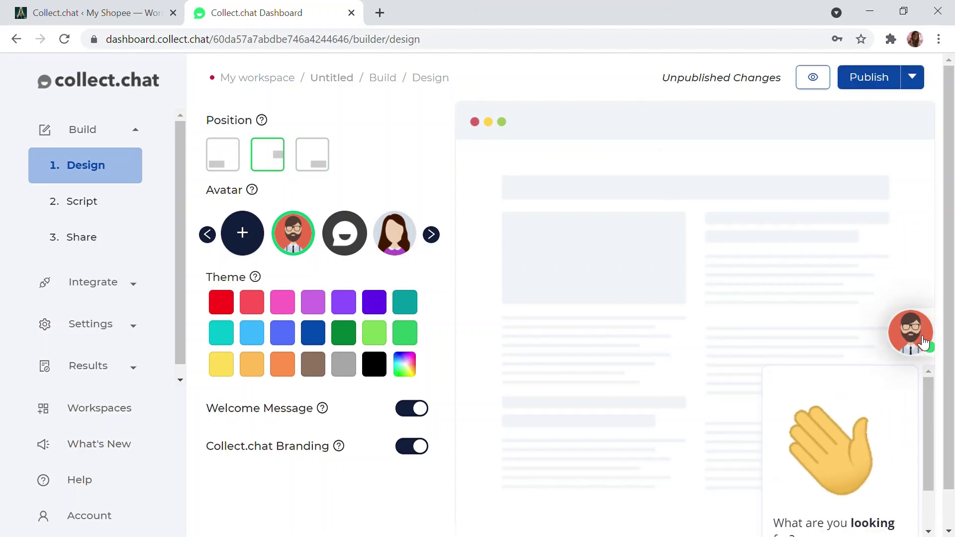
left_click(319, 152)
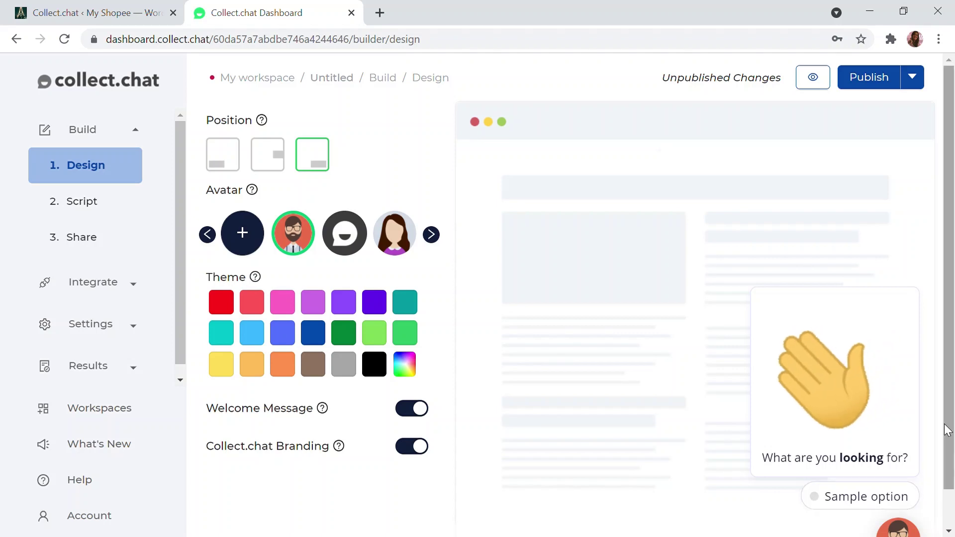
scroll(823, 413, "down", 1)
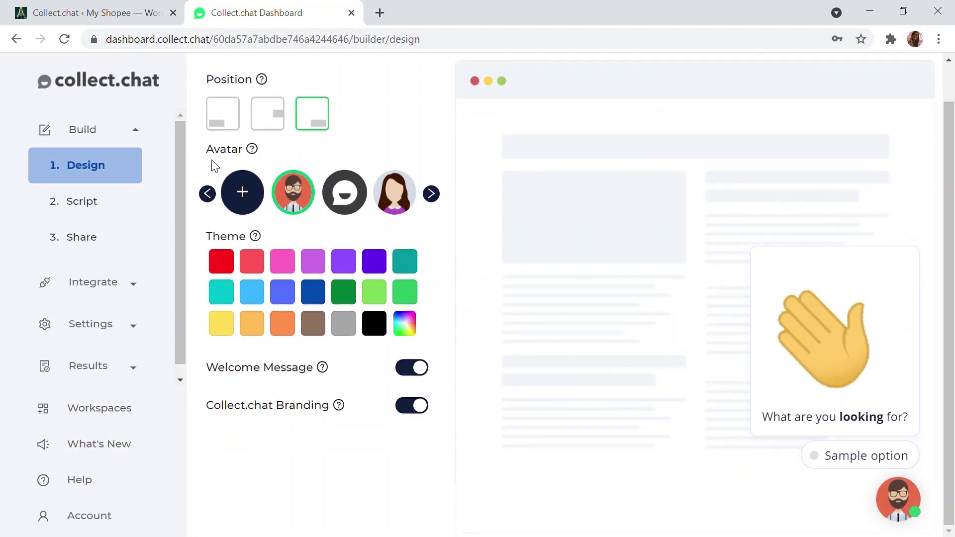
left_click(402, 200)
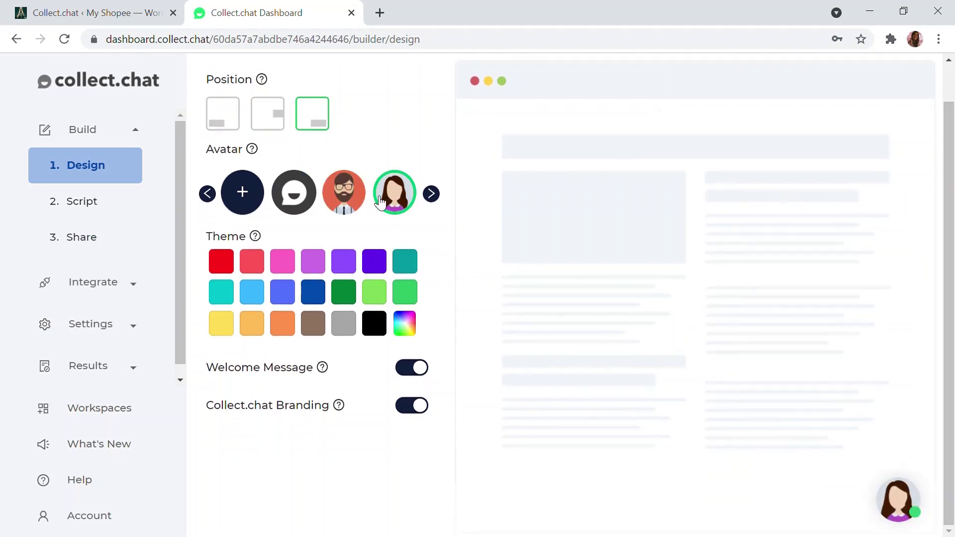
left_click(242, 192)
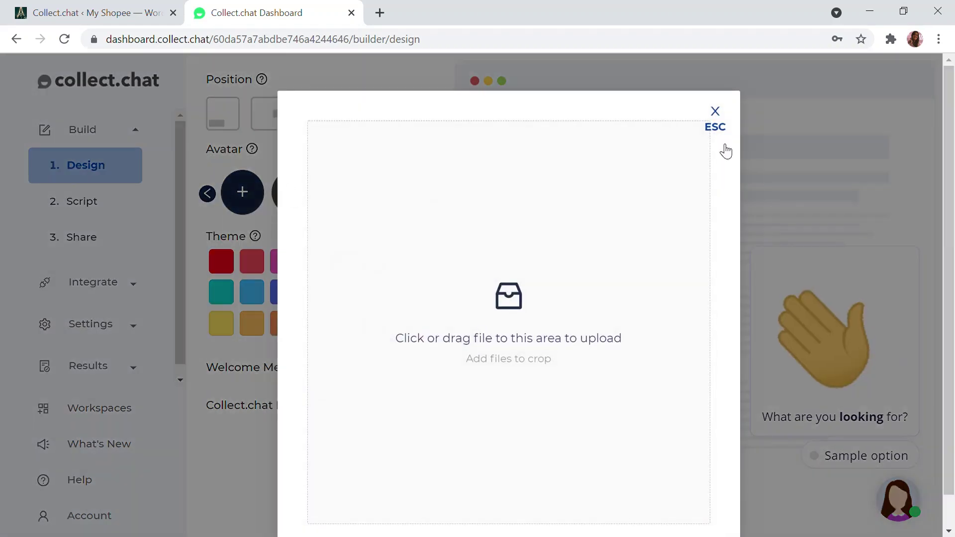
left_click(715, 108)
left_click(297, 213)
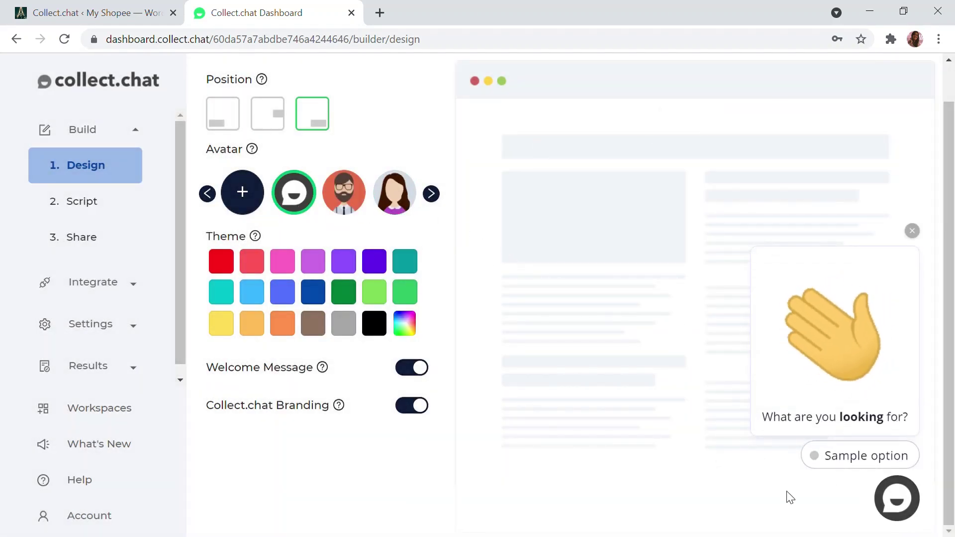
Change the chatbot's theme colour to violet
left_click(281, 268)
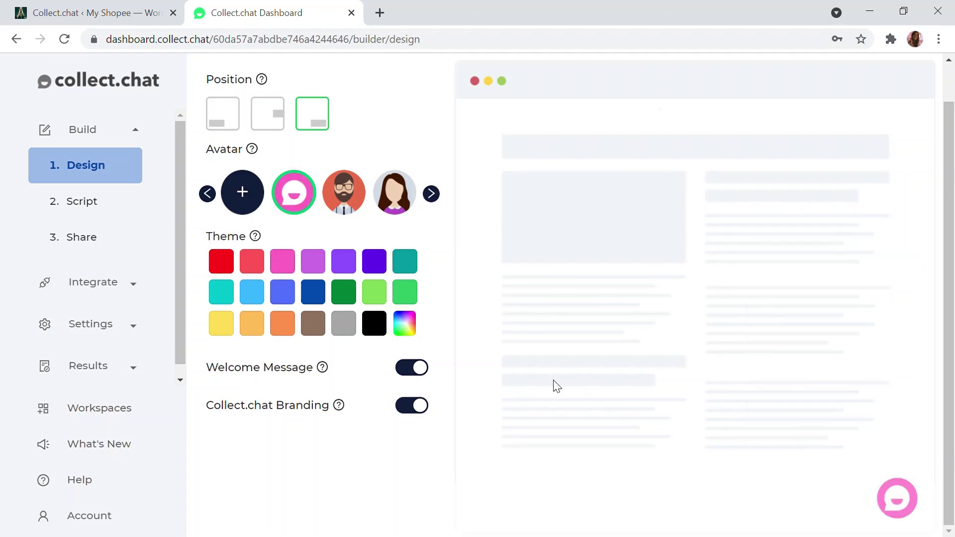
left_click(356, 259)
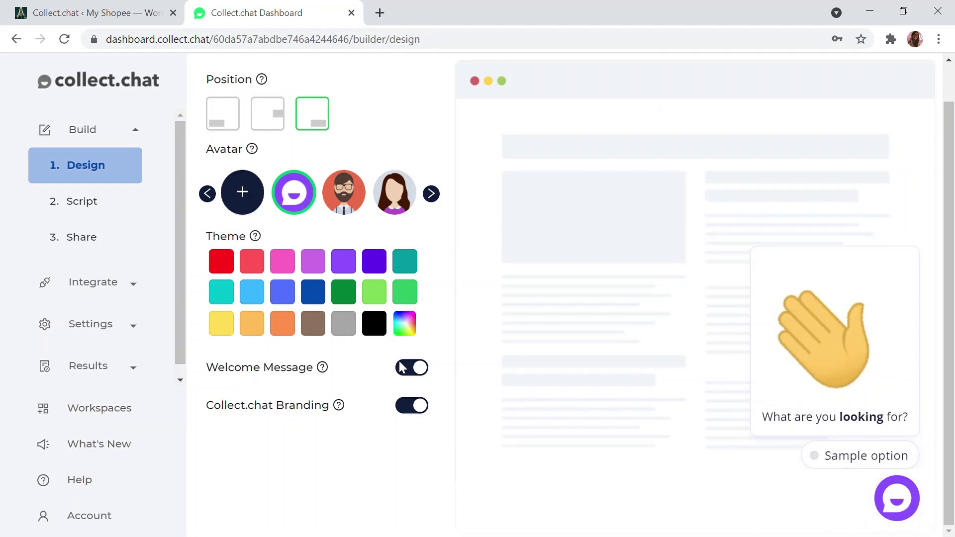
mouse_move(842, 454)
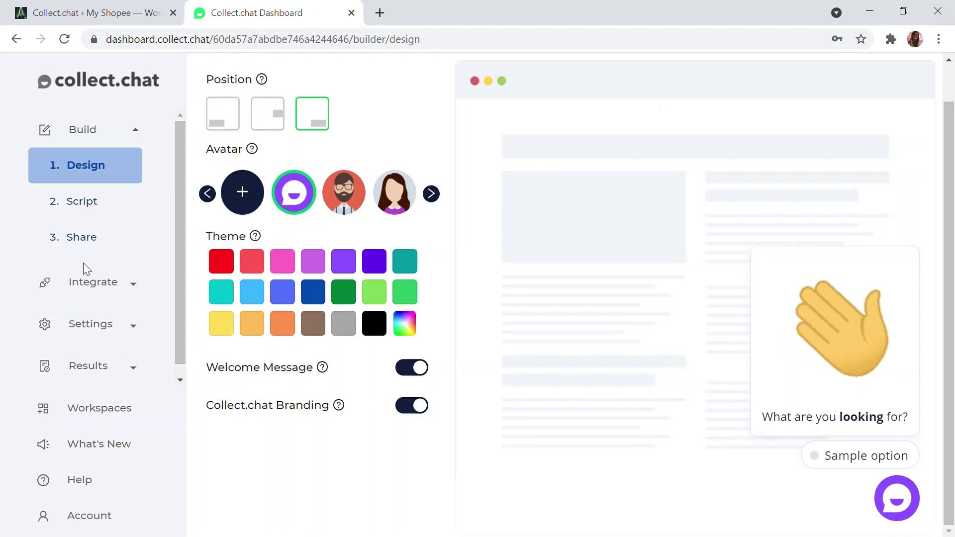
Expand Integrate in the sidebar to list Zapier, Webhook, Mailchimp and Google Sheets
left_click(117, 284)
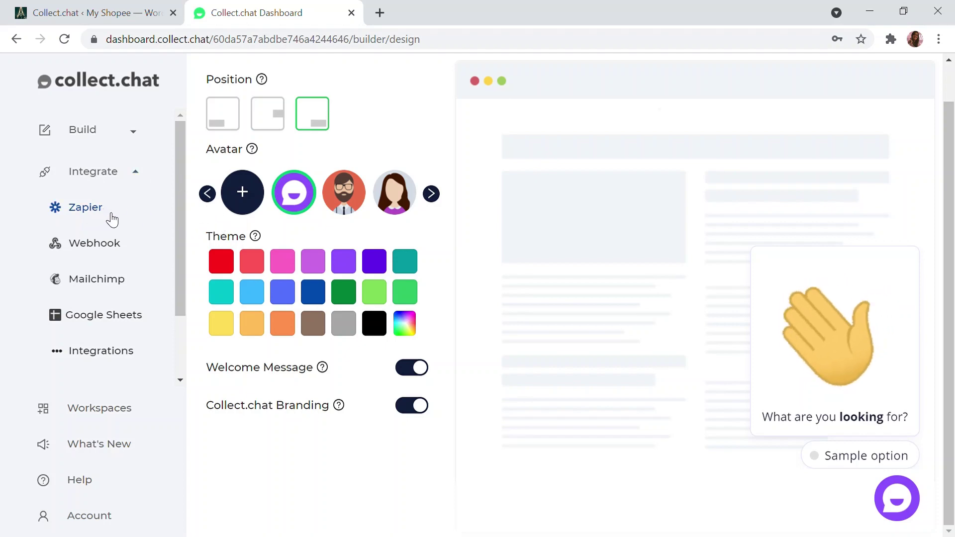
scroll(95, 293, "down", 2)
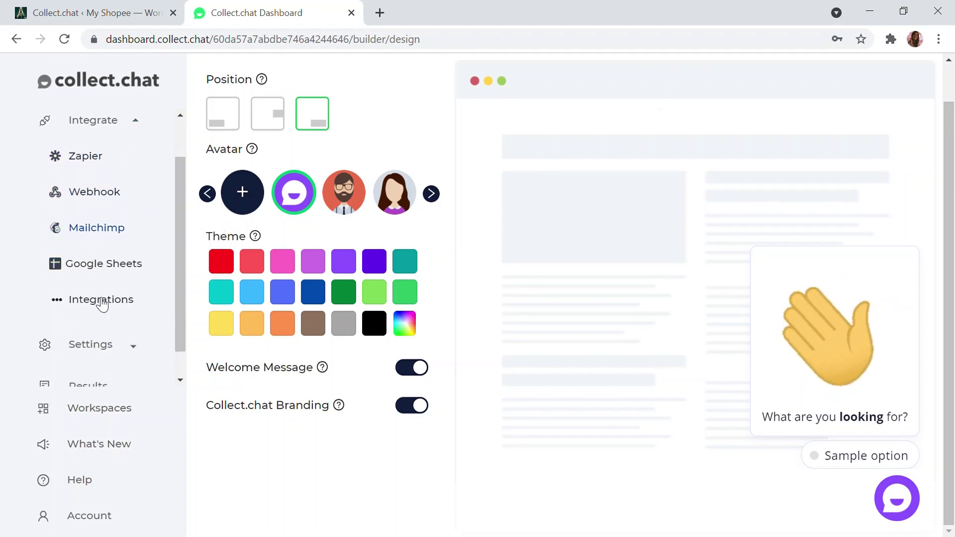
scroll(103, 286, "up", 2)
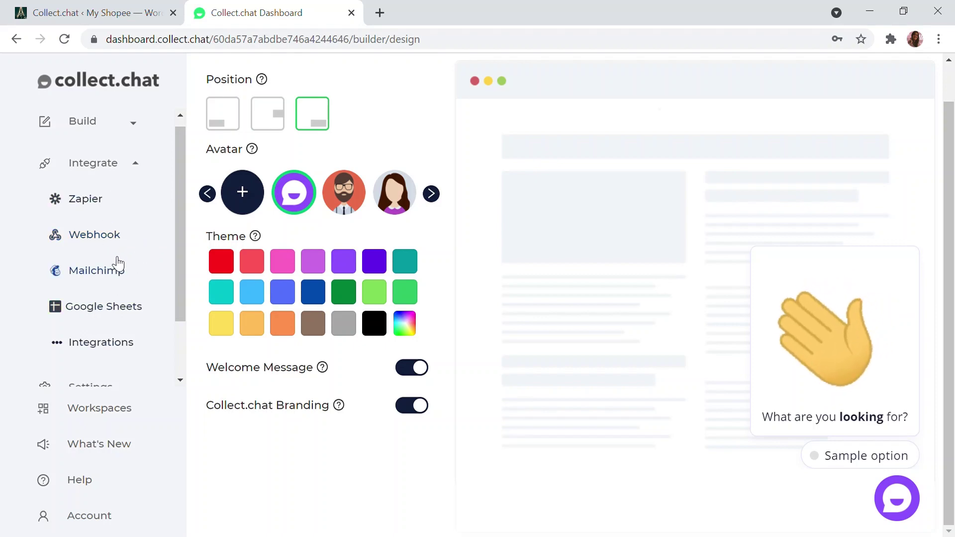
scroll(117, 264, "down", 2)
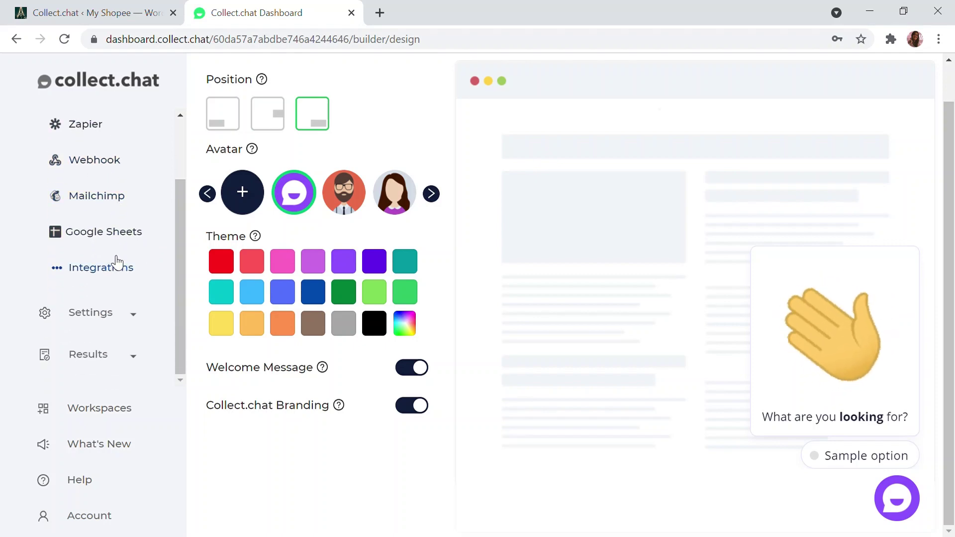
Expand Settings, then Results to show Responses, Summary, Interactions and Drop Off
left_click(107, 316)
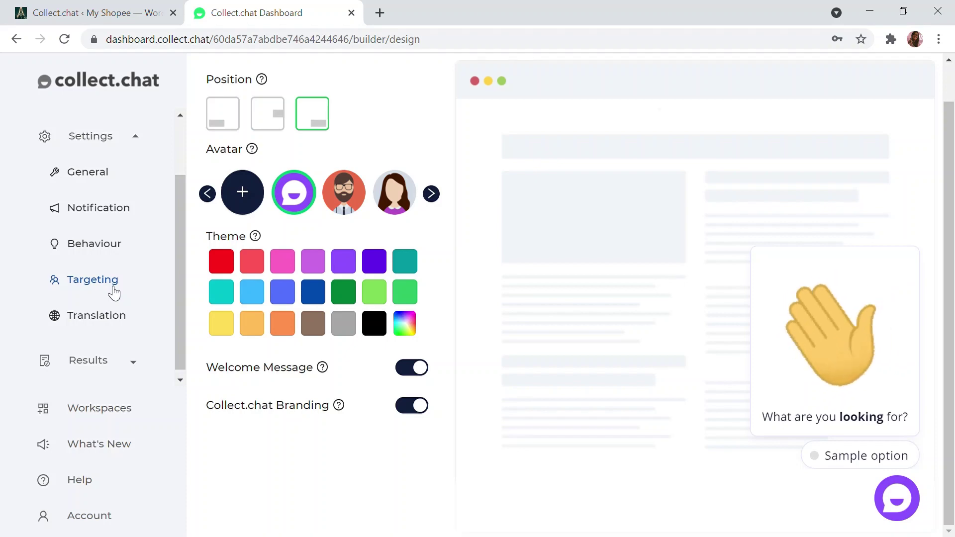
left_click(120, 364)
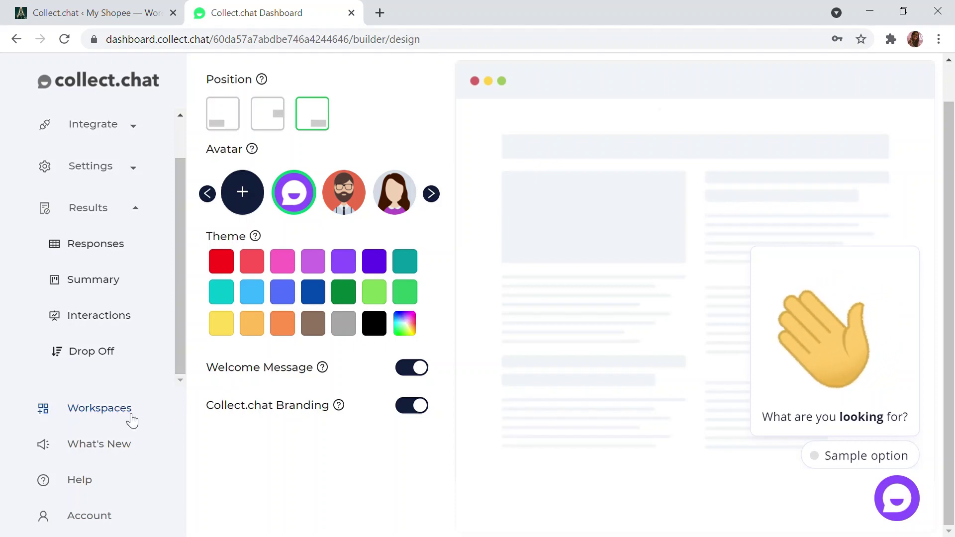
Go to Workspaces and start a New Bot in My workspace
left_click(132, 419)
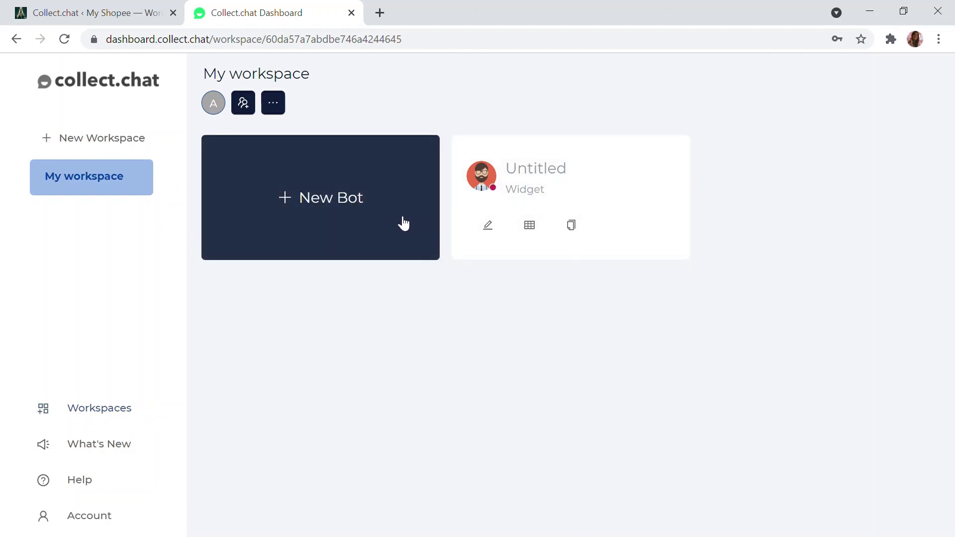
left_click(386, 184)
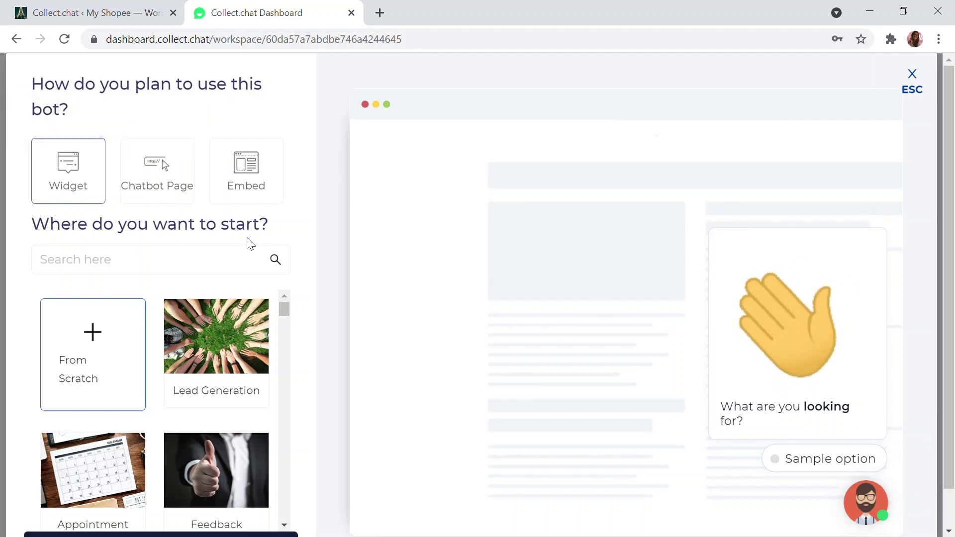
Preview the Chatbot Page and Embed usage options, then pick Widget as the bot's usage
left_click_drag(153, 185, 149, 160)
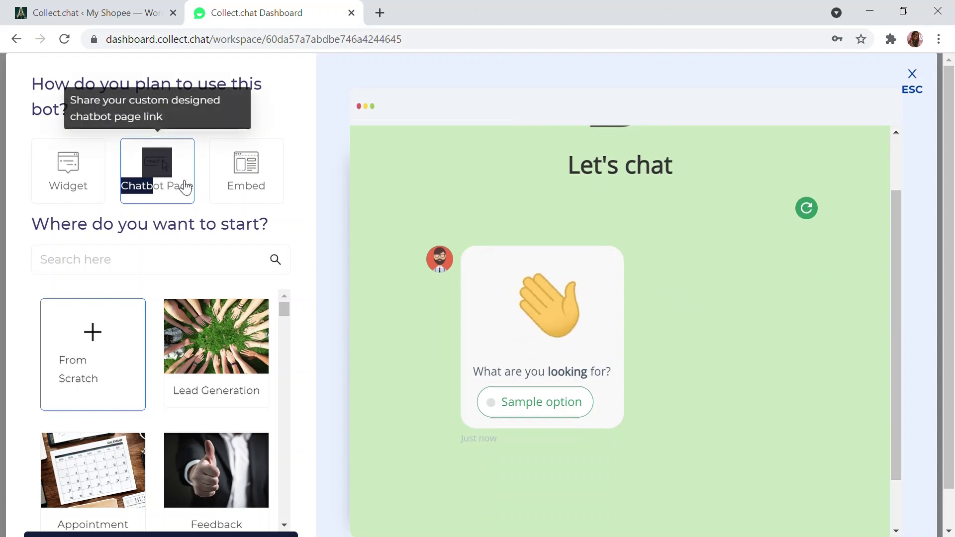
scroll(262, 183, "down", 1)
left_click(255, 149)
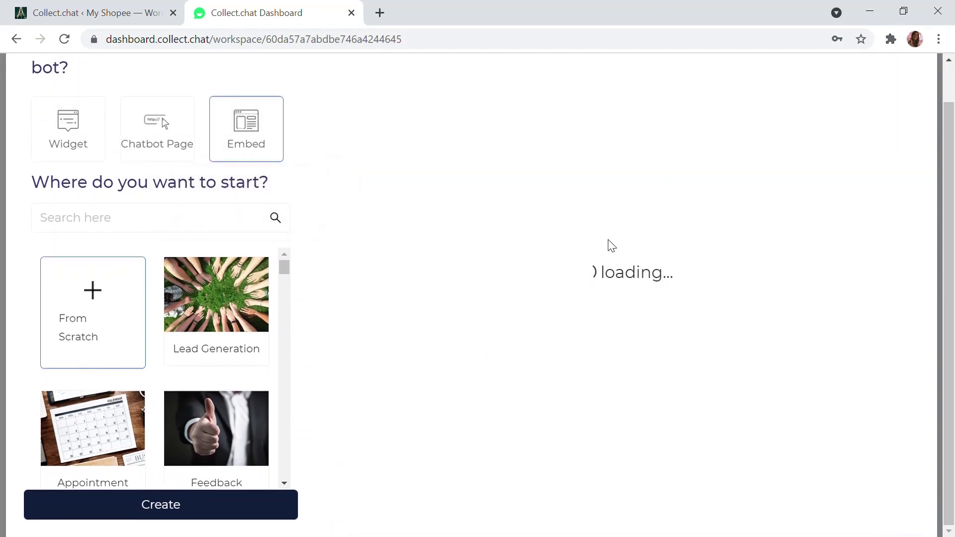
scroll(608, 247, "up", 1)
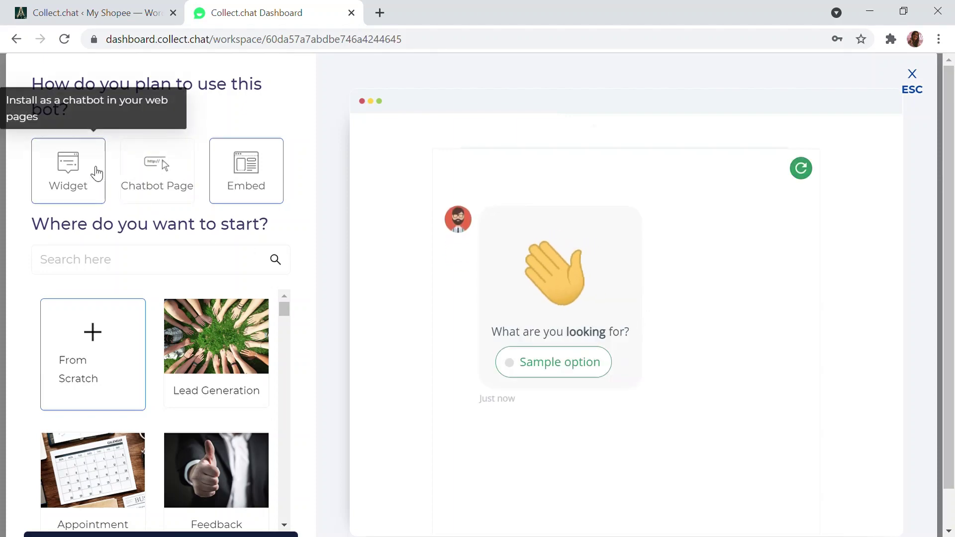
left_click(94, 171)
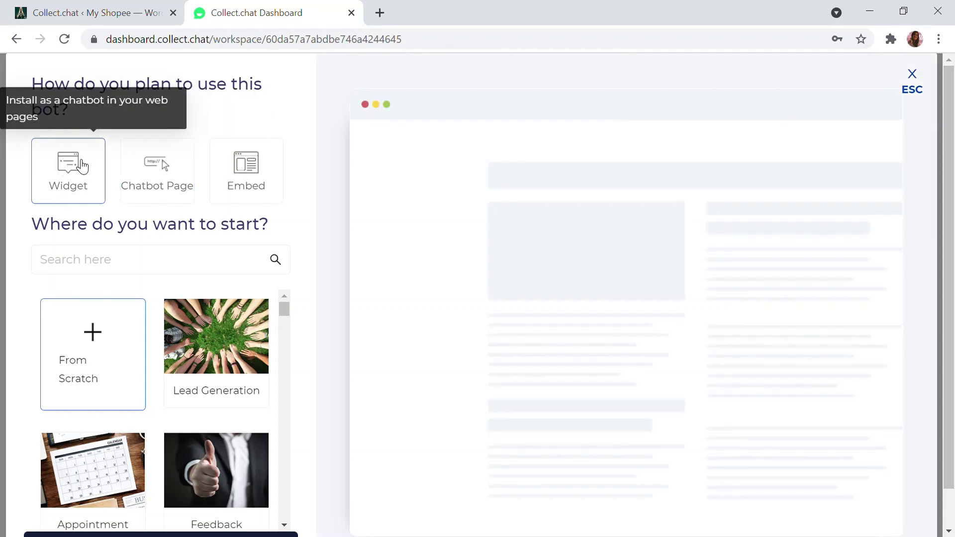
Create the bot from the Ecommerce Assistant template, which asks 'Do you need any help with your purchase?'
scroll(152, 332, "down", 1)
scroll(209, 380, "up", 1)
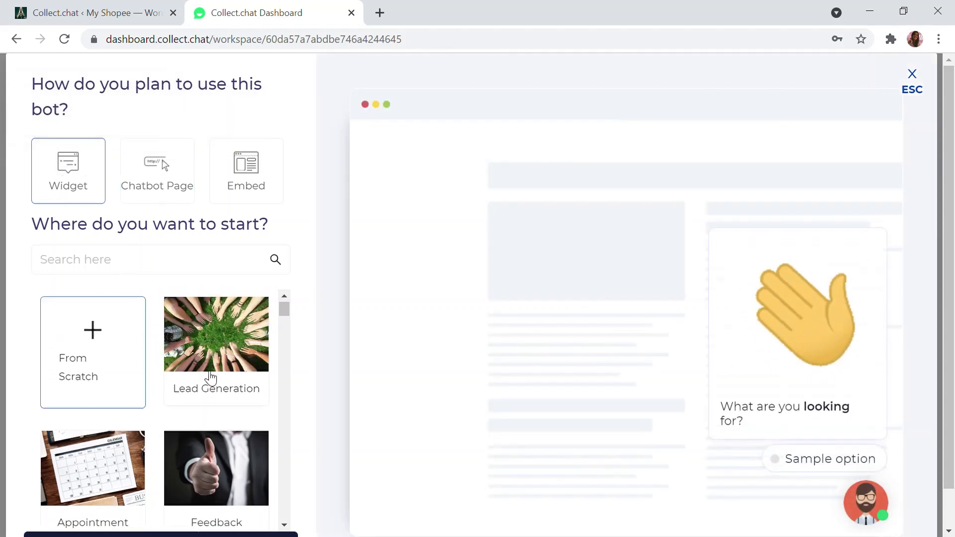
scroll(237, 362, "down", 1)
scroll(222, 360, "down", 1)
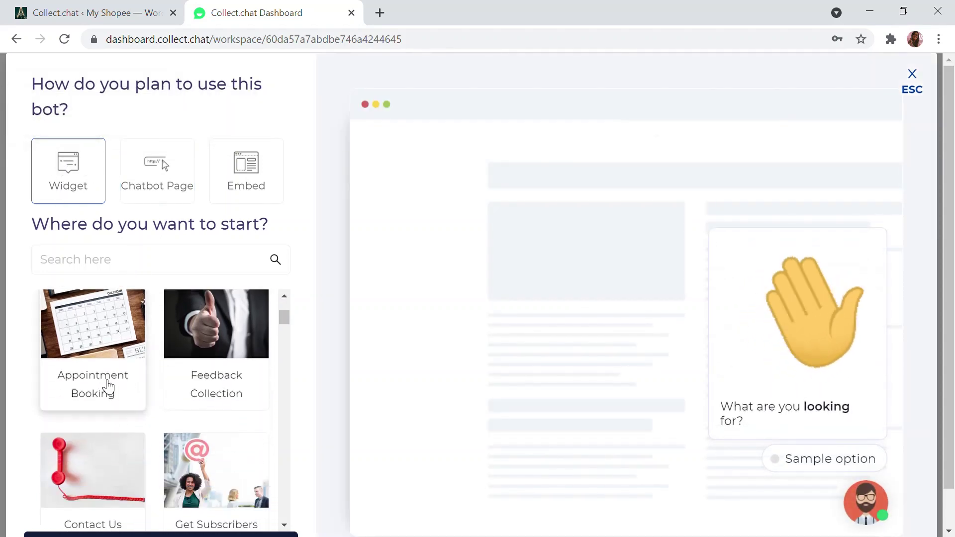
scroll(149, 408, "down", 6)
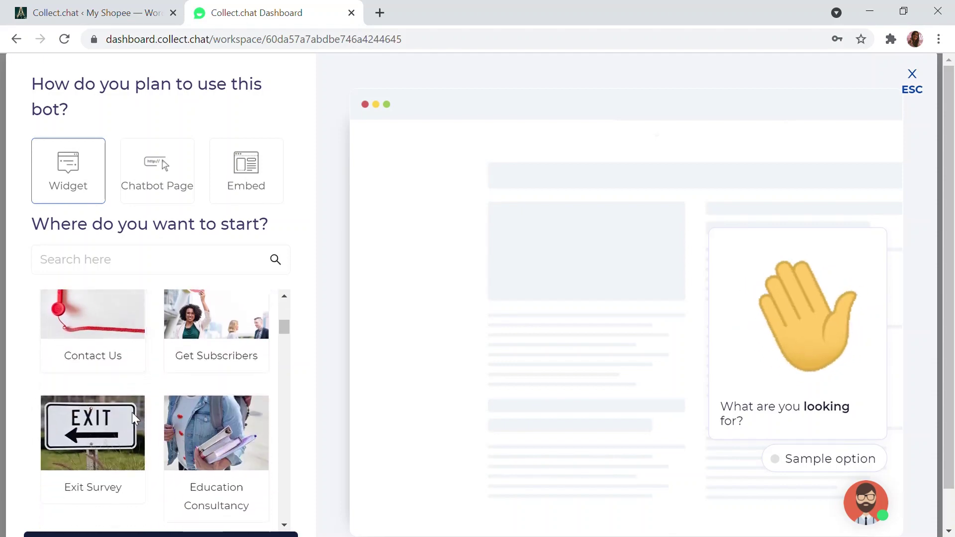
scroll(158, 391, "down", 15)
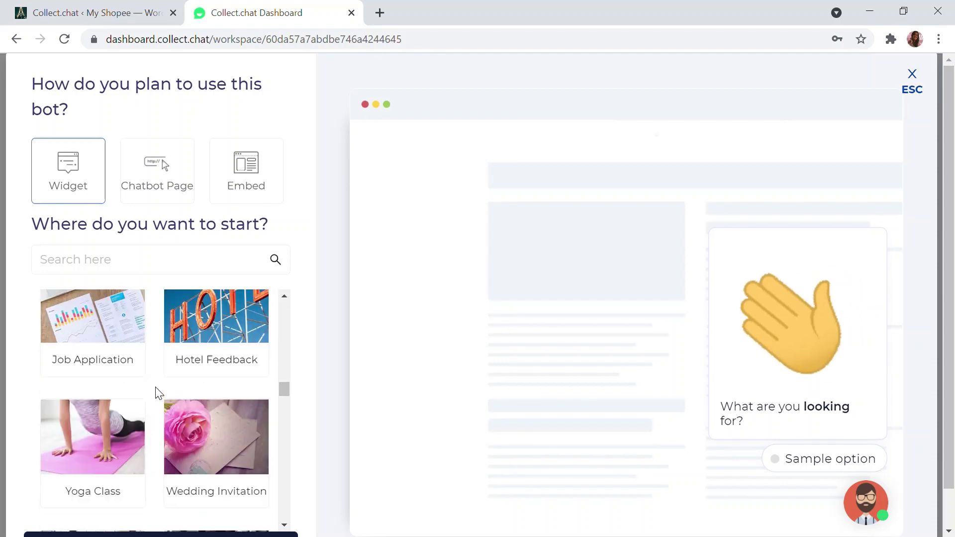
scroll(164, 387, "down", 5)
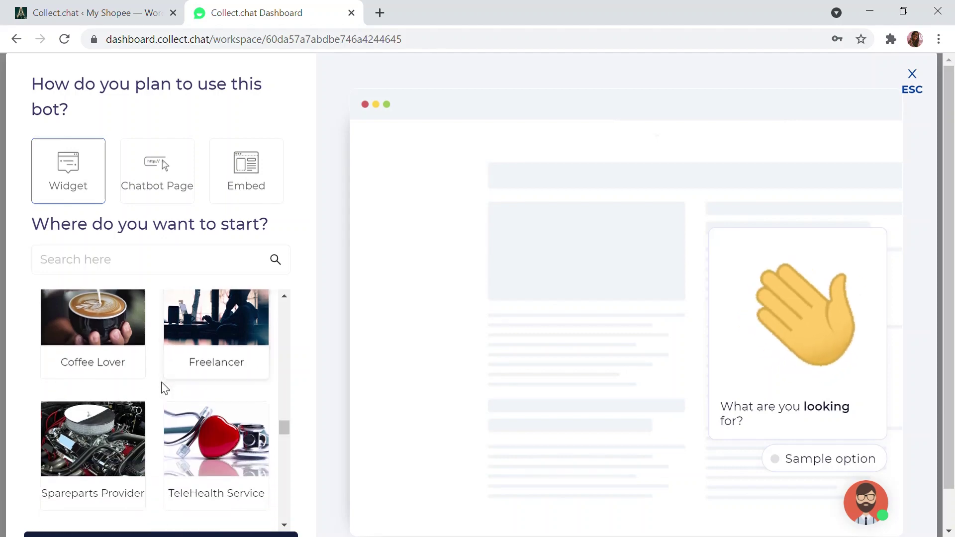
scroll(199, 401, "down", 4)
scroll(201, 403, "down", 8)
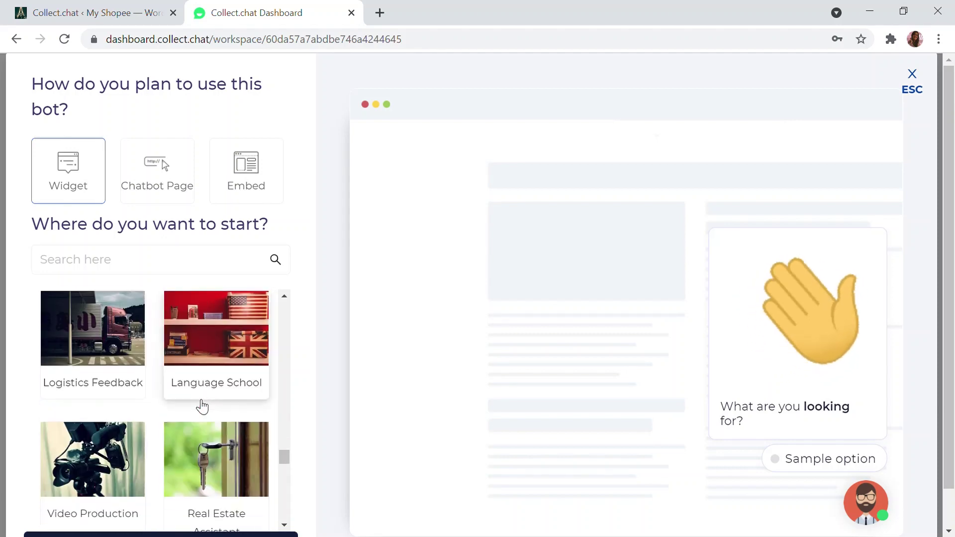
scroll(158, 407, "down", 8)
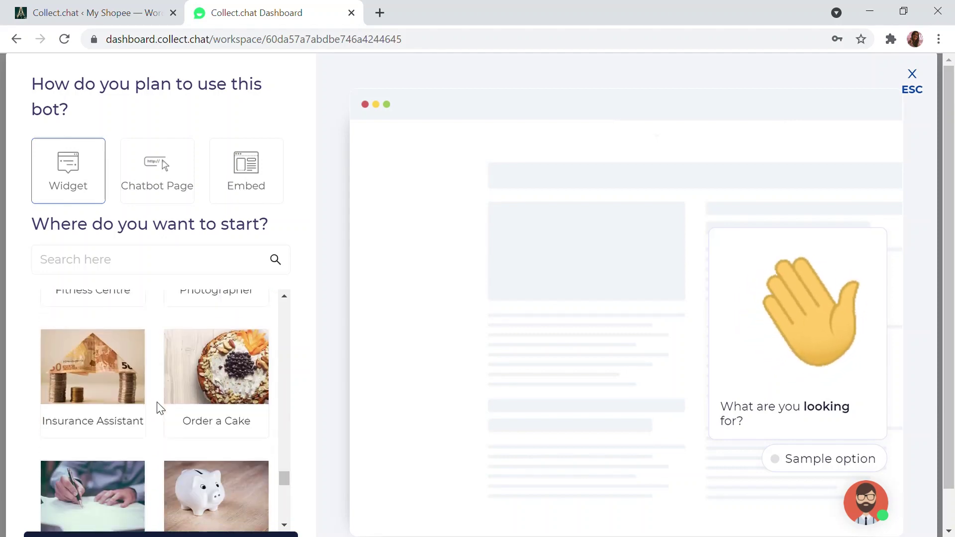
scroll(166, 405, "down", 2)
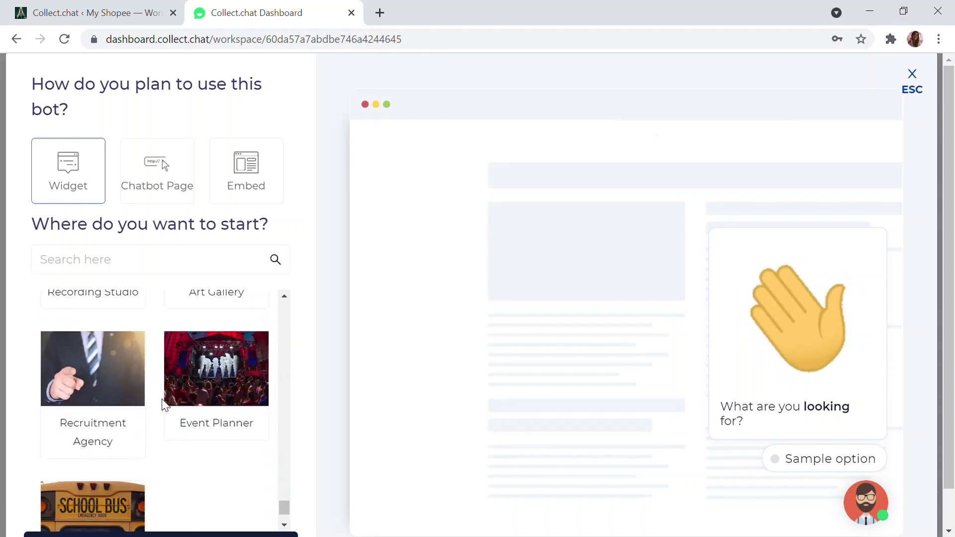
scroll(166, 405, "up", 10)
scroll(165, 406, "up", 6)
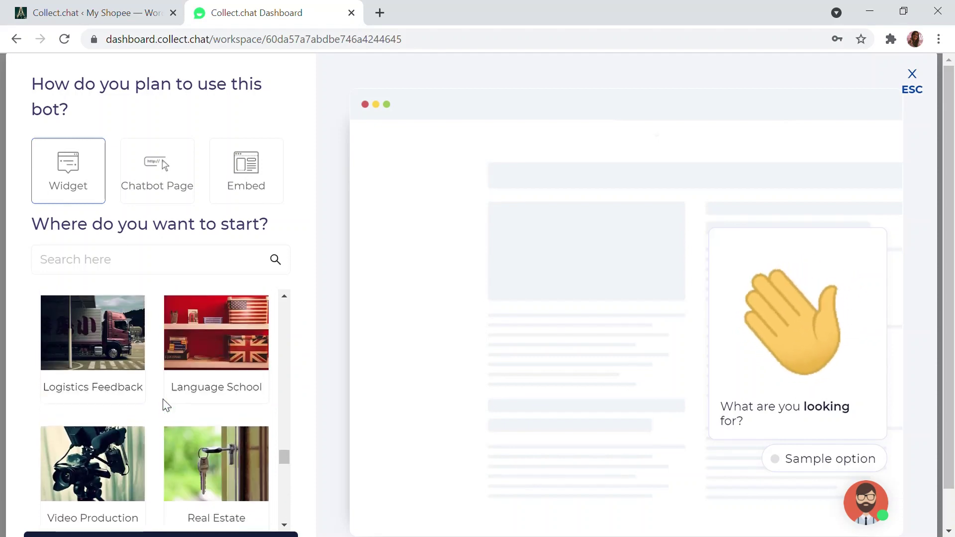
scroll(168, 405, "down", 2)
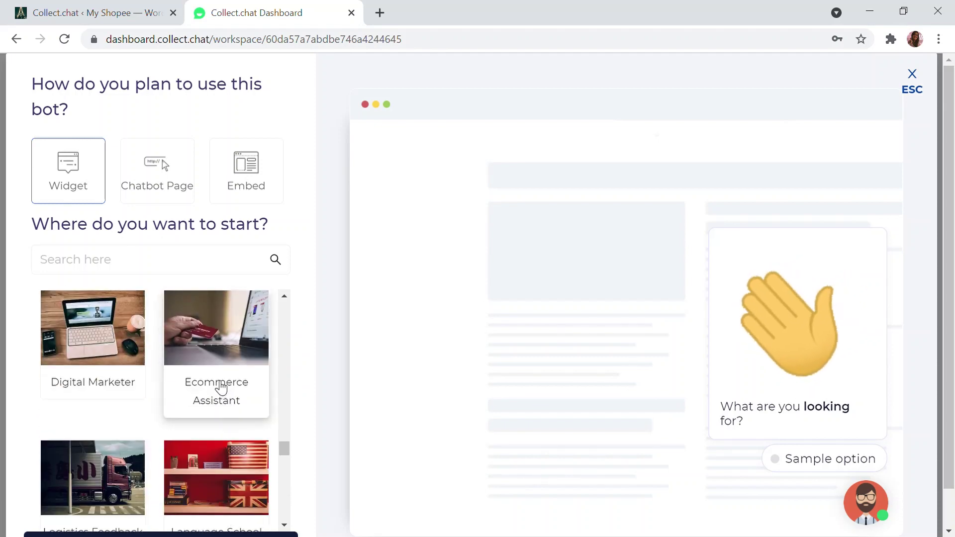
left_click(222, 387)
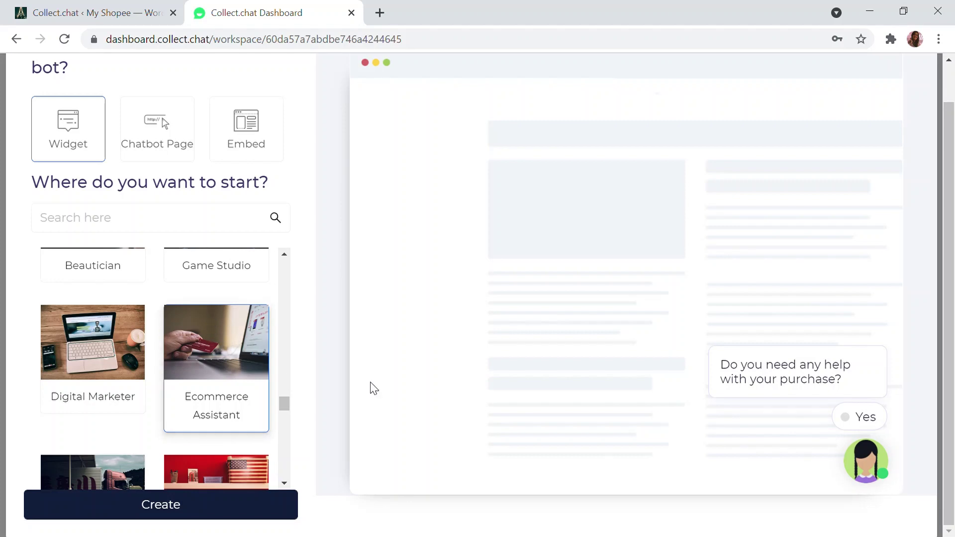
mouse_move(793, 370)
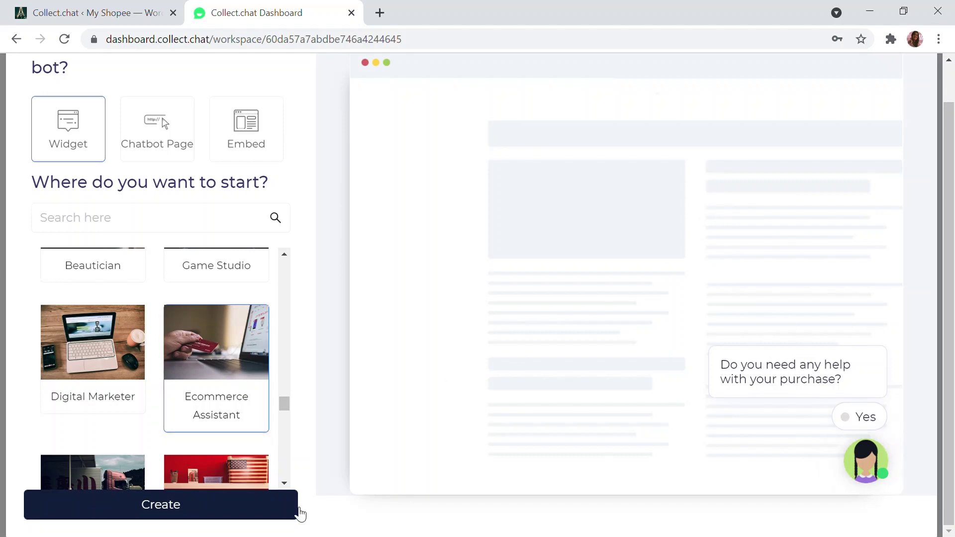
left_click(169, 500)
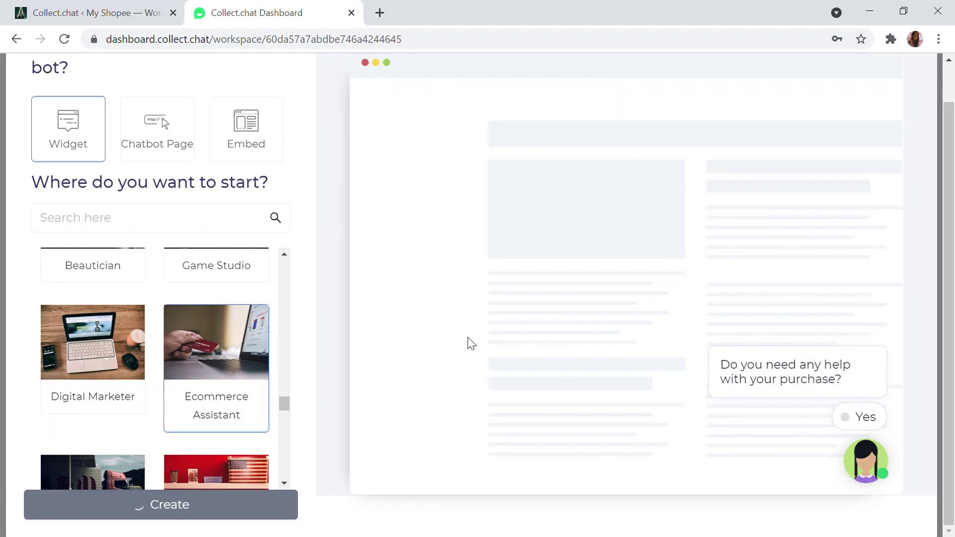
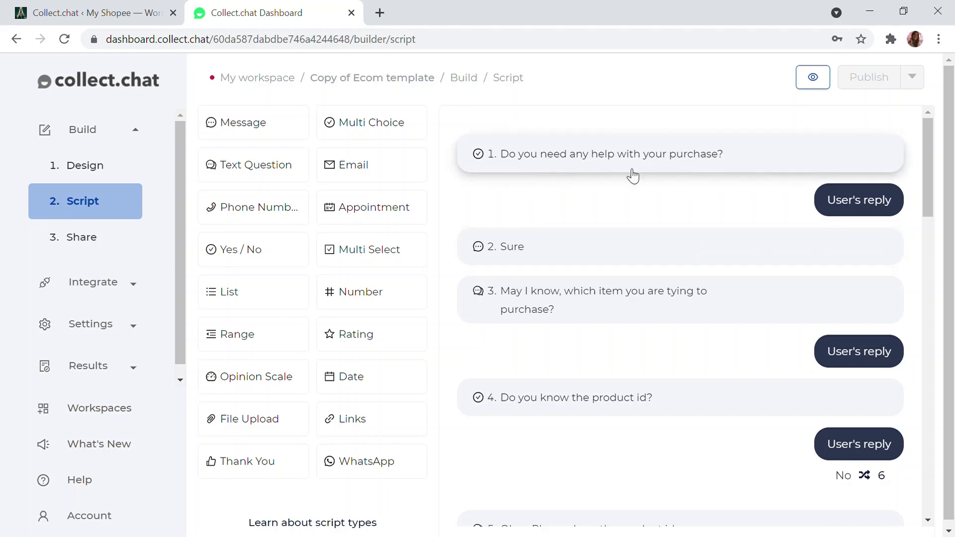
Scroll through the support script's blocks and check where the jump badges branch to
scroll(647, 199, "down", 2)
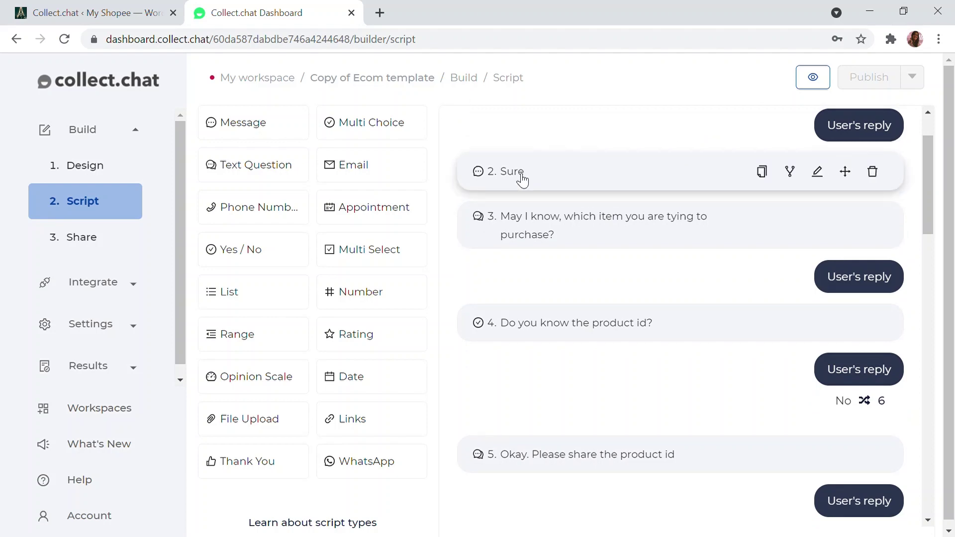
scroll(591, 151, "down", 2)
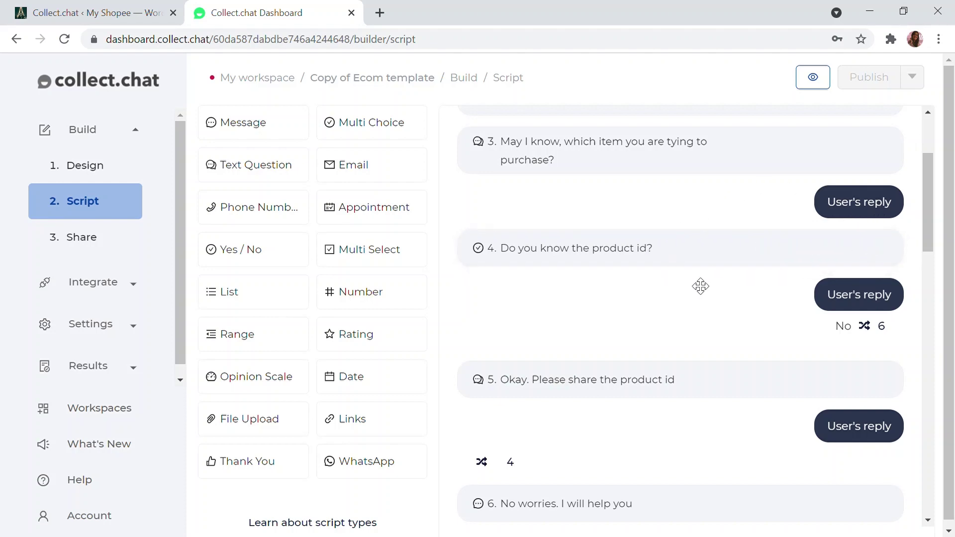
scroll(659, 251, "down", 5)
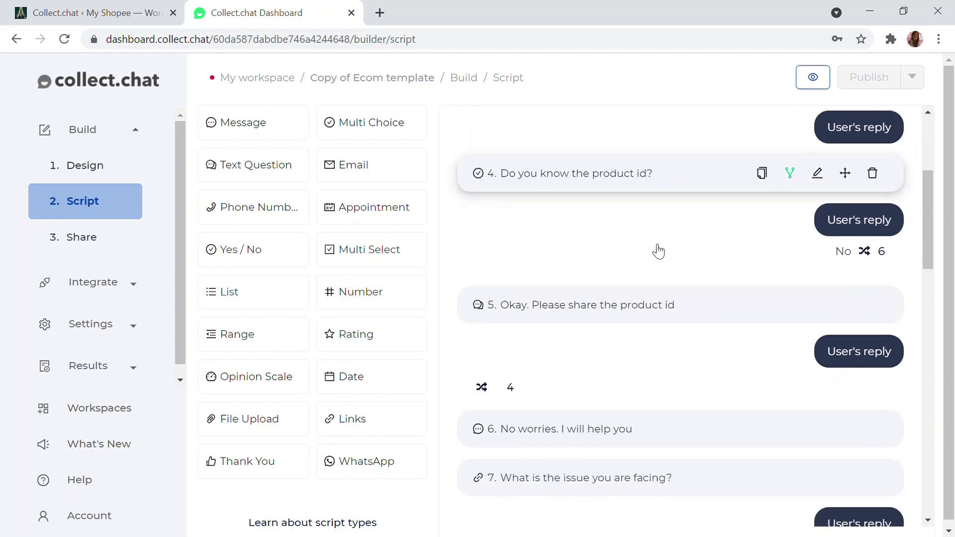
scroll(712, 211, "up", 3)
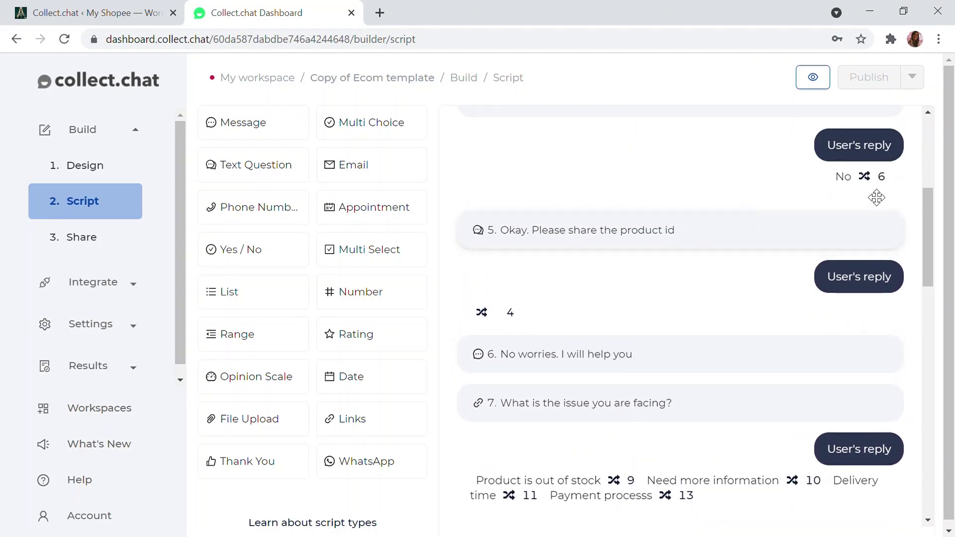
mouse_move(874, 182)
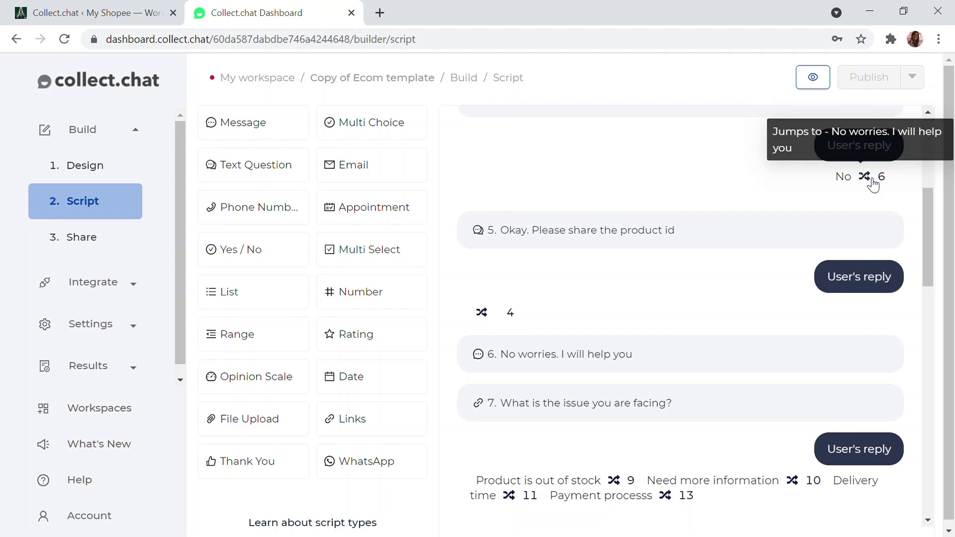
scroll(871, 209, "up", 2)
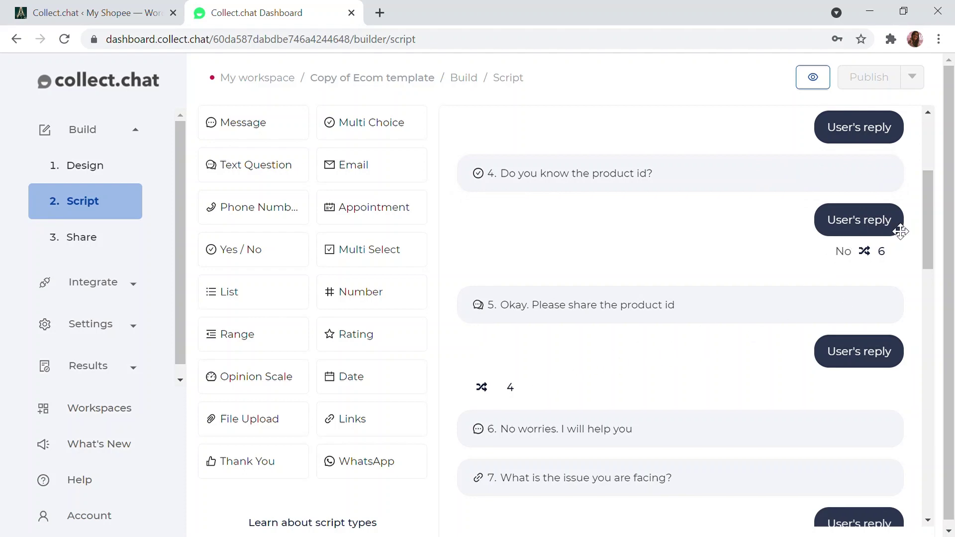
scroll(677, 366, "down", 2)
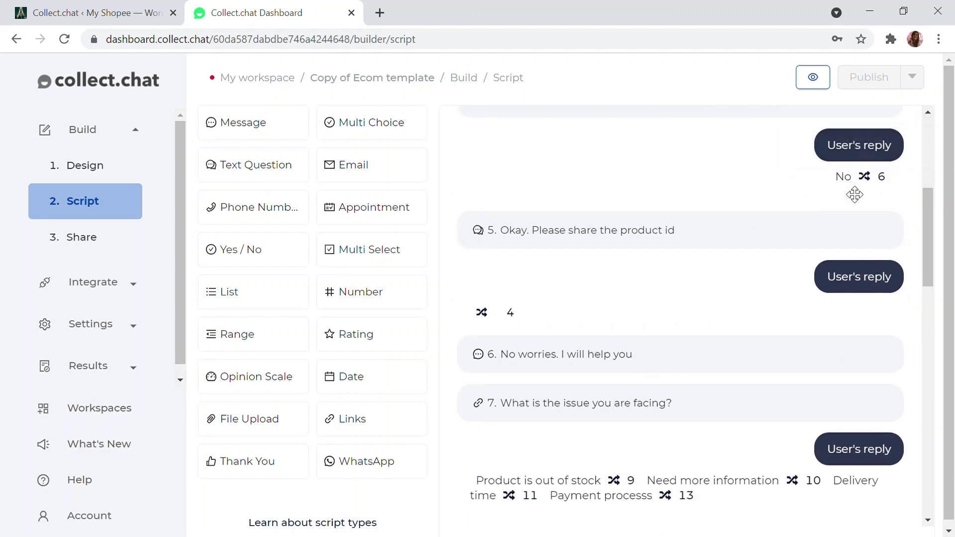
scroll(569, 351, "down", 2)
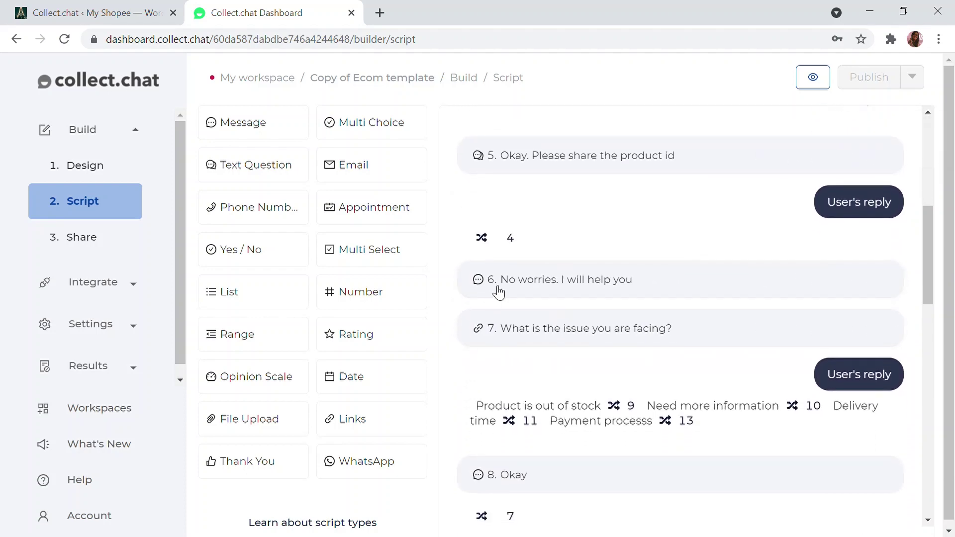
scroll(683, 283, "up", 2)
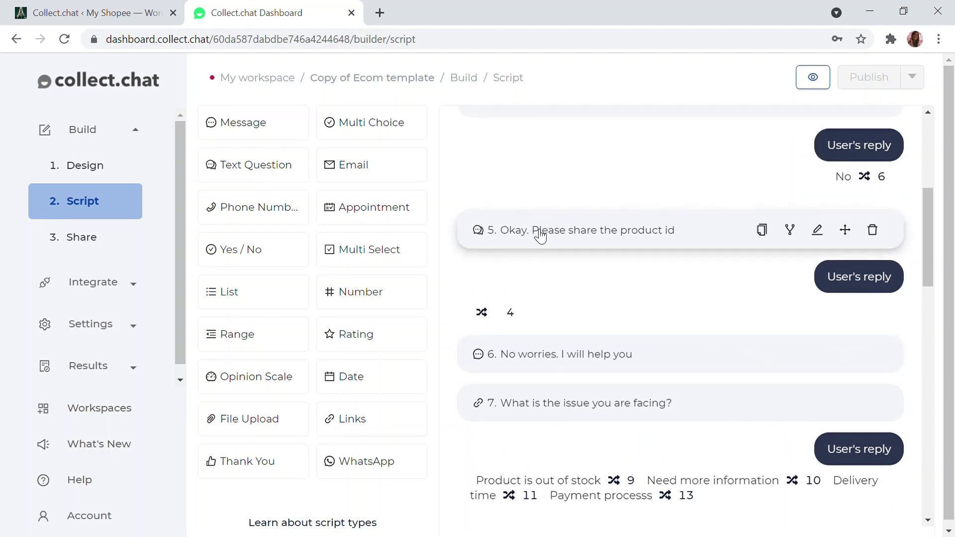
scroll(541, 235, "down", 6)
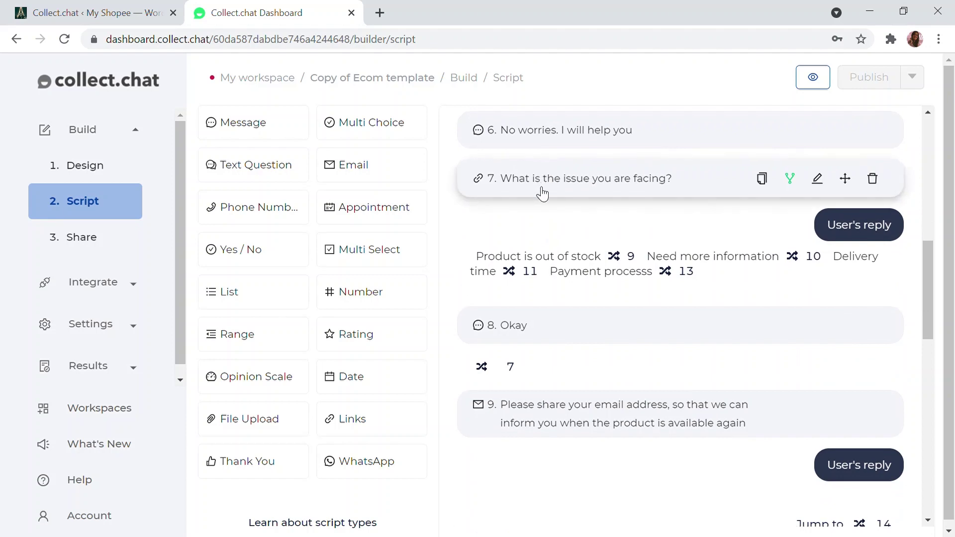
mouse_move(513, 183)
mouse_move(523, 270)
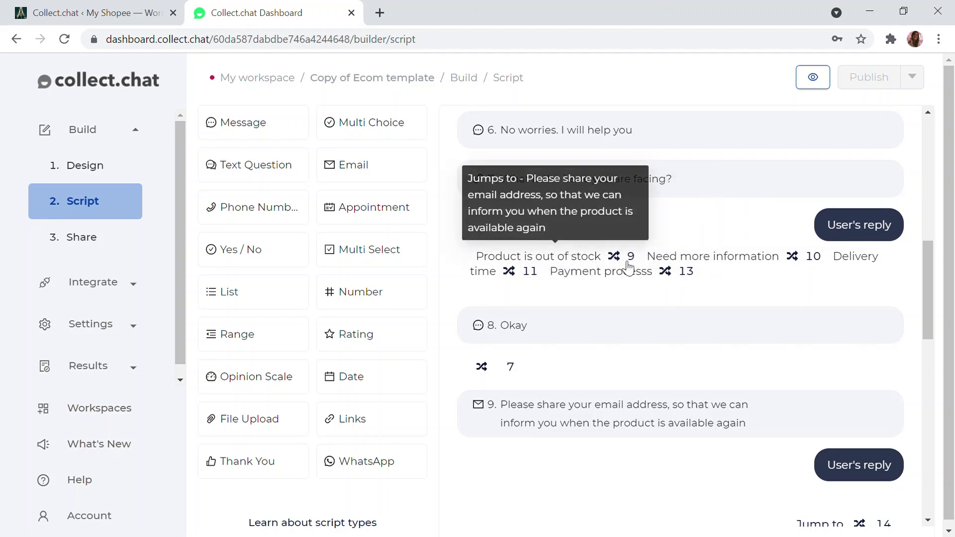
mouse_move(798, 285)
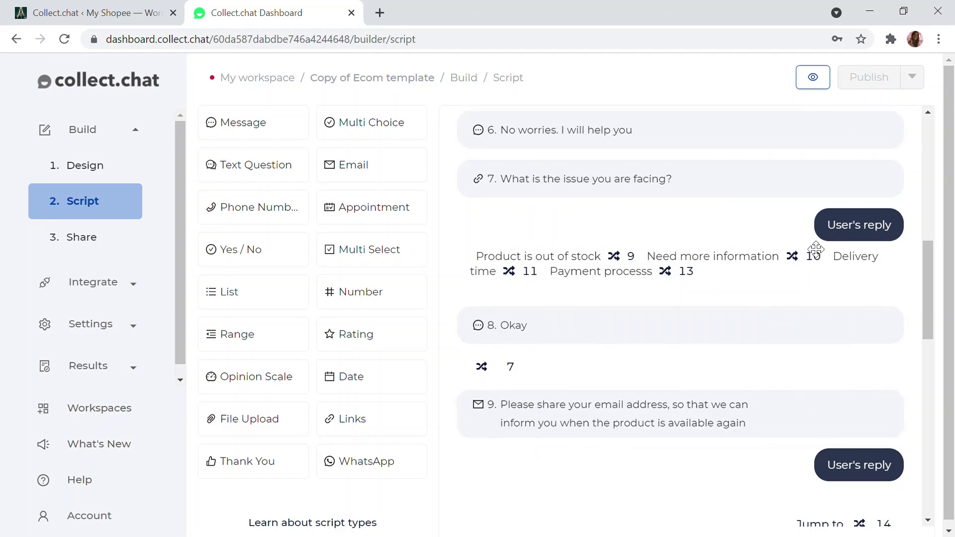
Review the remaining question blocks and jump targets, then launch the live chatbot preview
scroll(782, 273, "down", 5)
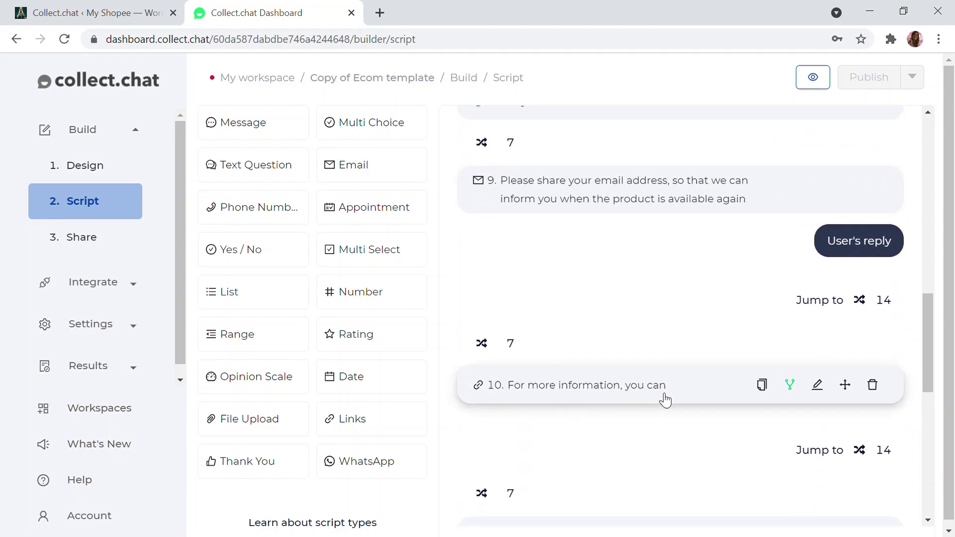
scroll(652, 387, "down", 5)
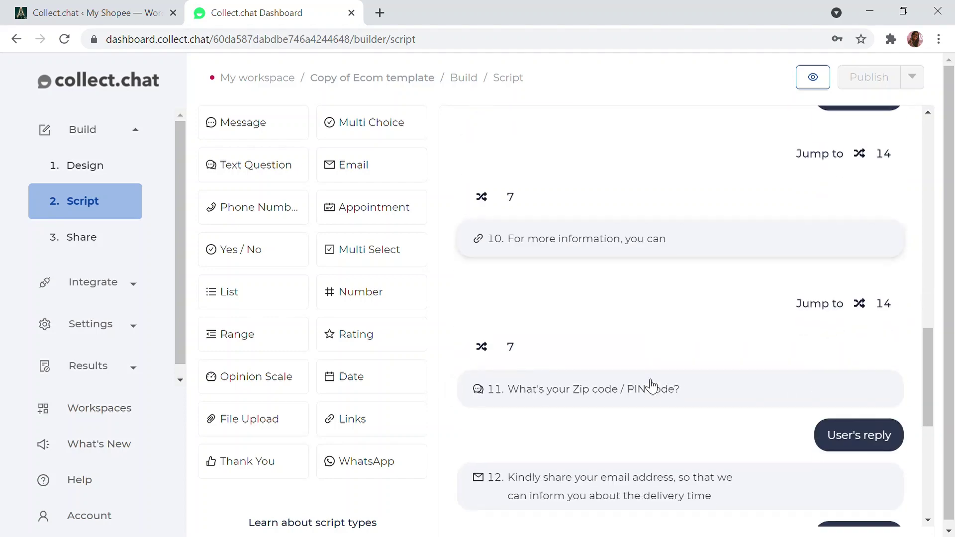
scroll(652, 387, "up", 8)
scroll(665, 199, "up", 10)
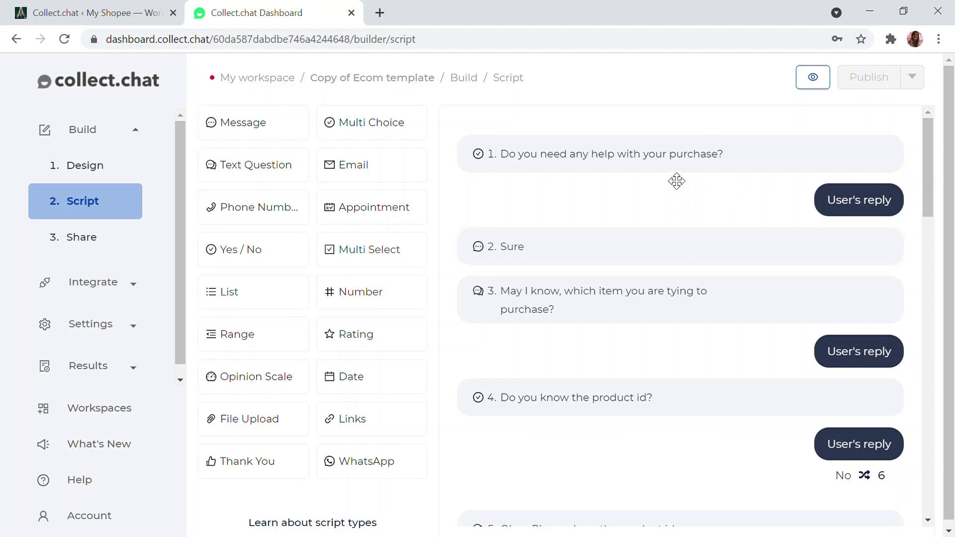
mouse_move(684, 171)
mouse_move(561, 399)
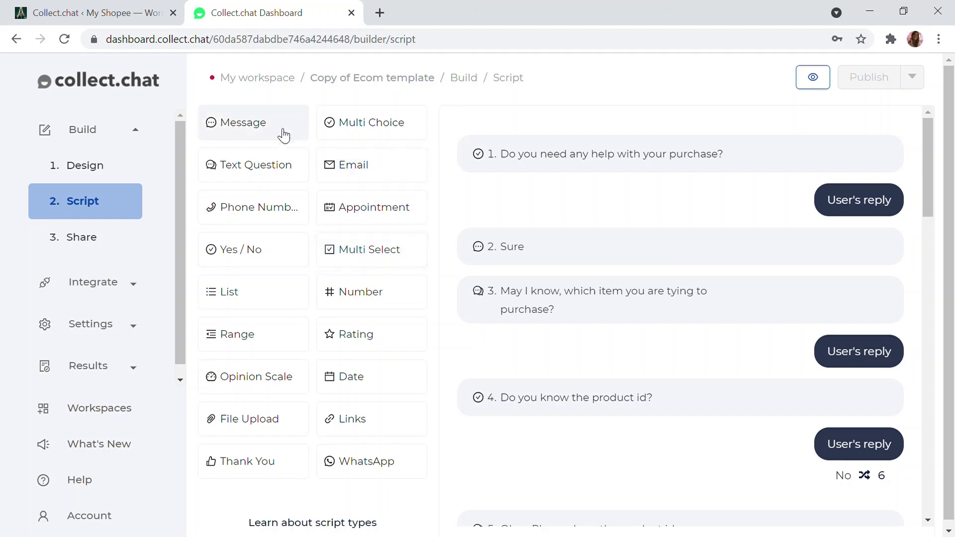
mouse_move(583, 151)
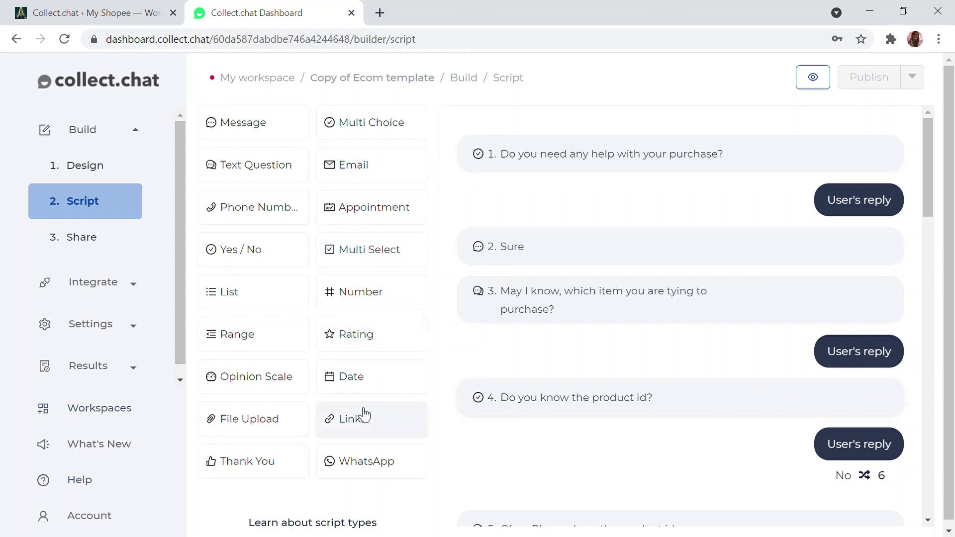
mouse_move(782, 418)
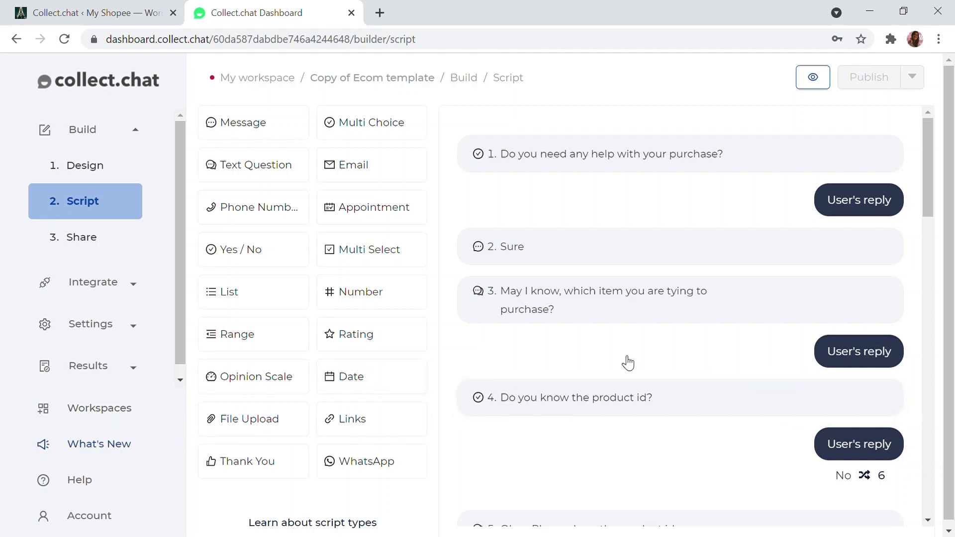
left_click(813, 77)
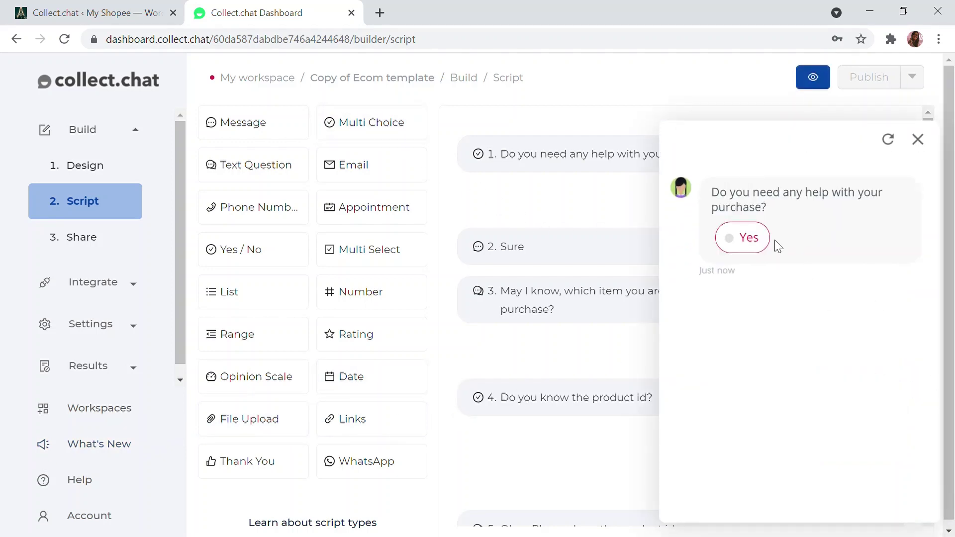
In the preview, answer Yes to purchase help, 'Shirt' as the item, and No to product id
left_click(760, 239)
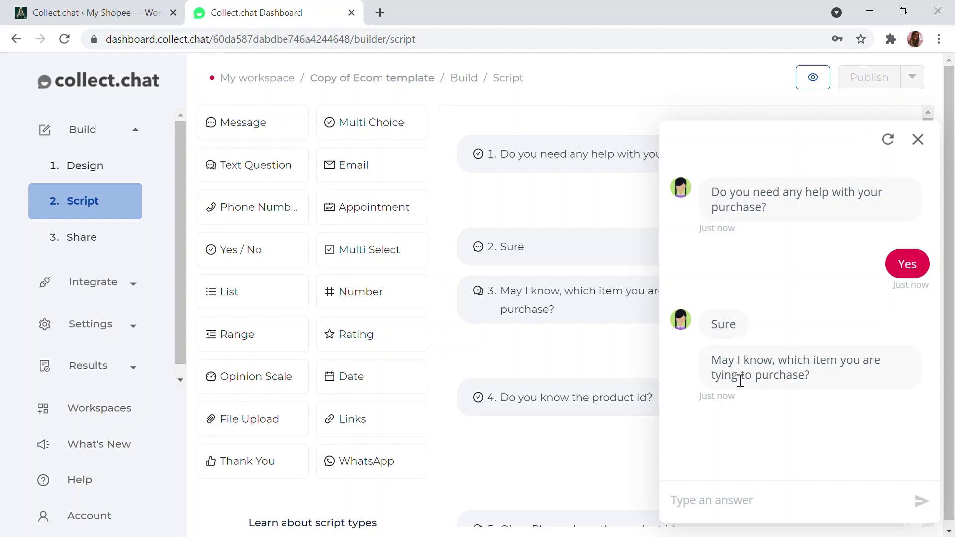
type("S")
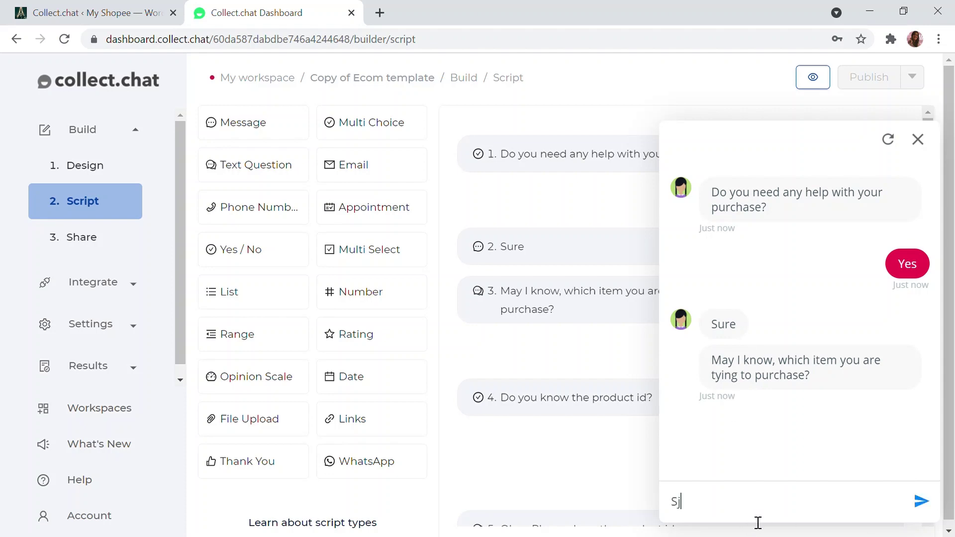
type("hirt")
key("Return")
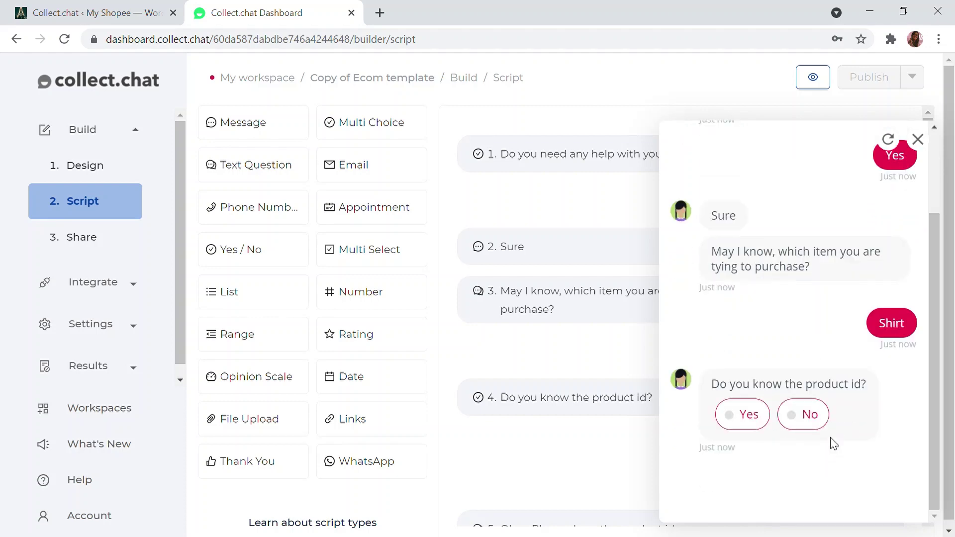
left_click(807, 412)
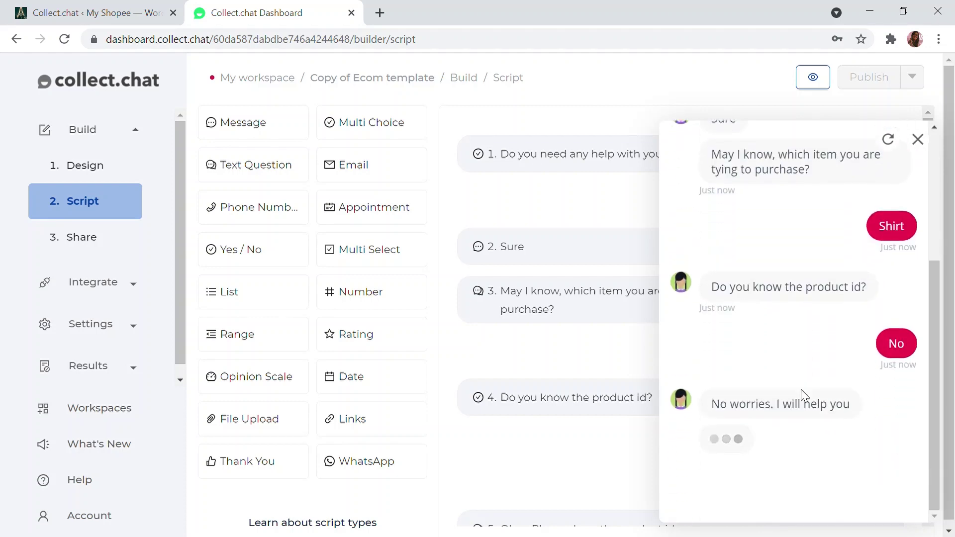
Answer the issue question, scroll back over the conversation, and close the preview
scroll(548, 354, "down", 5)
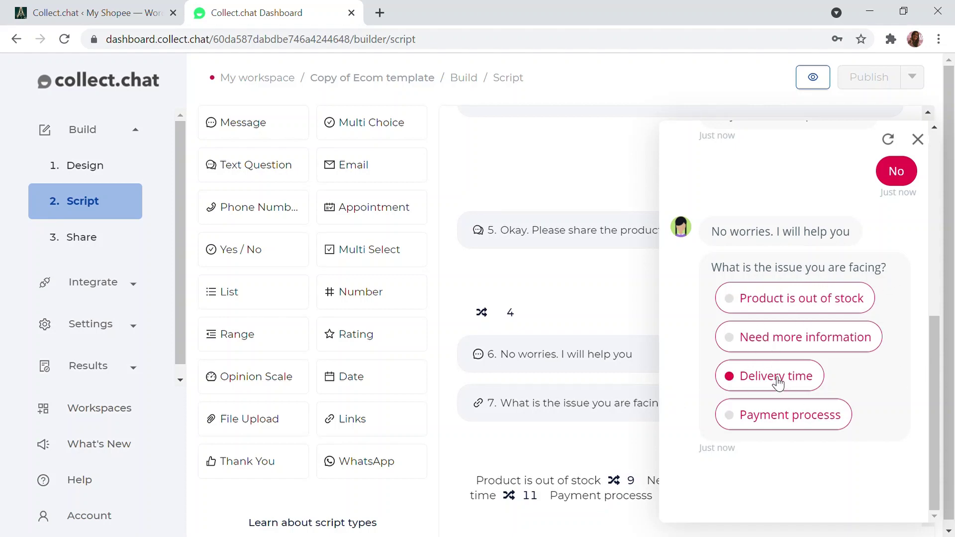
left_click(774, 339)
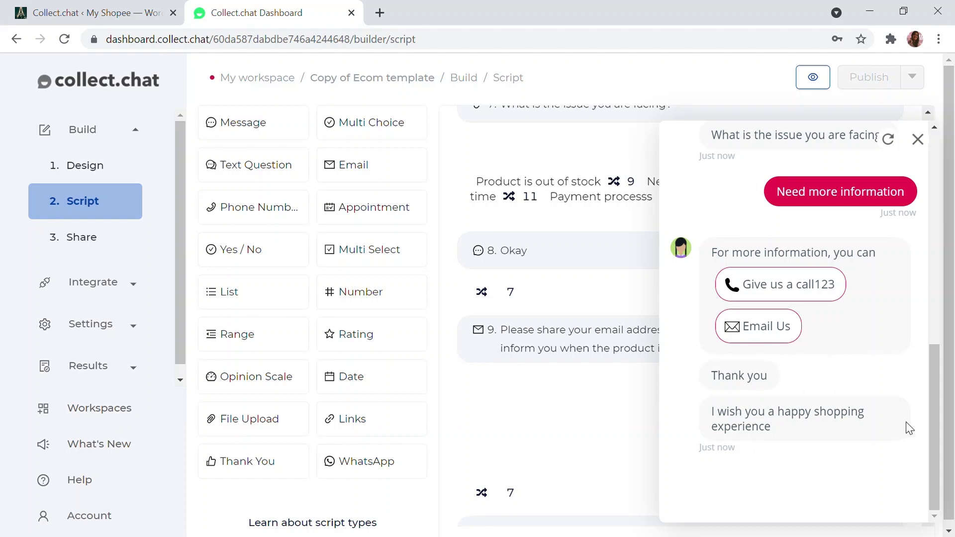
scroll(841, 367, "up", 10)
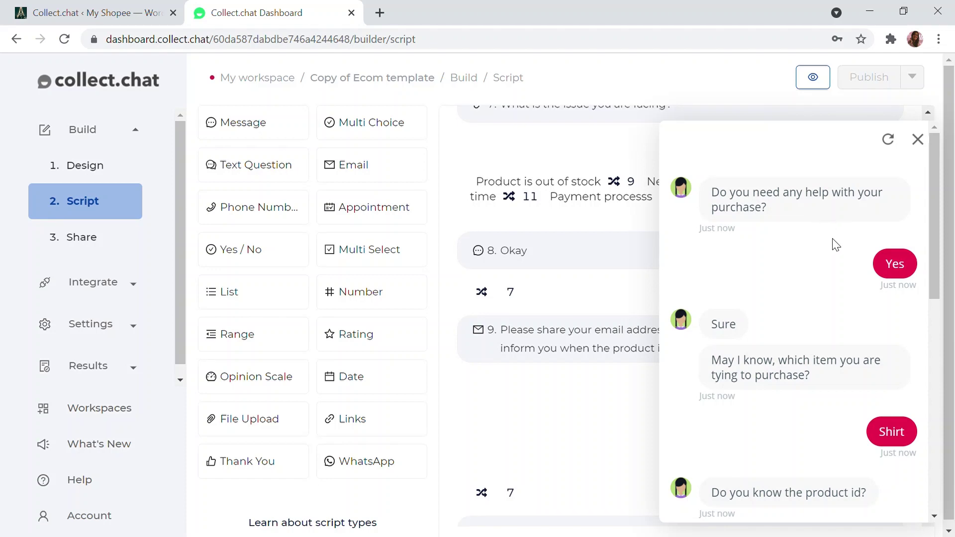
left_click(918, 139)
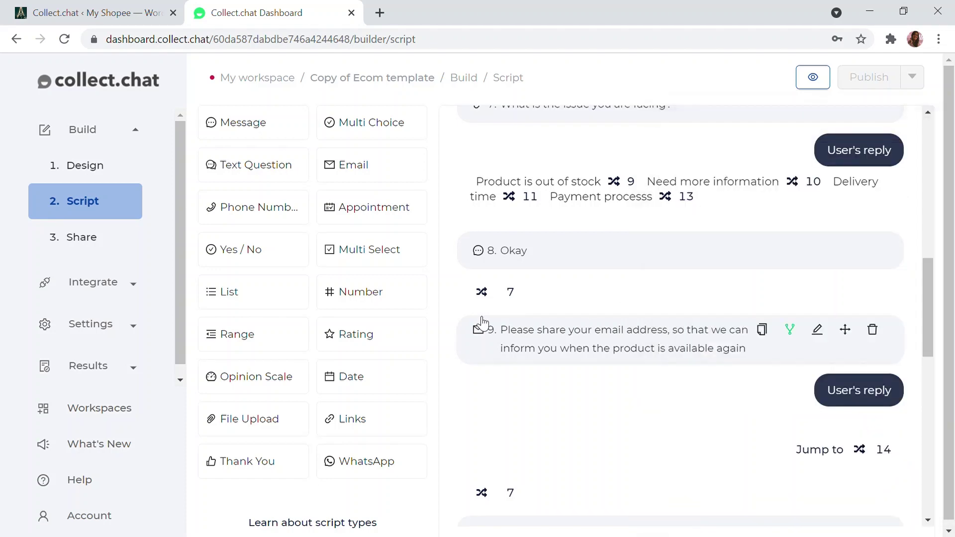
From Workspaces, create a new widget bot from scratch and open its Script
scroll(480, 325, "down", 4)
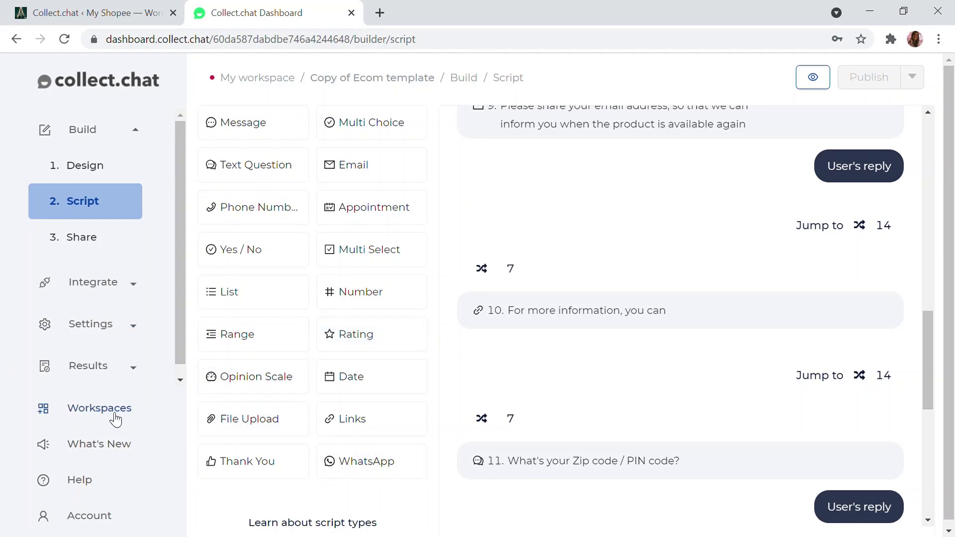
left_click(100, 408)
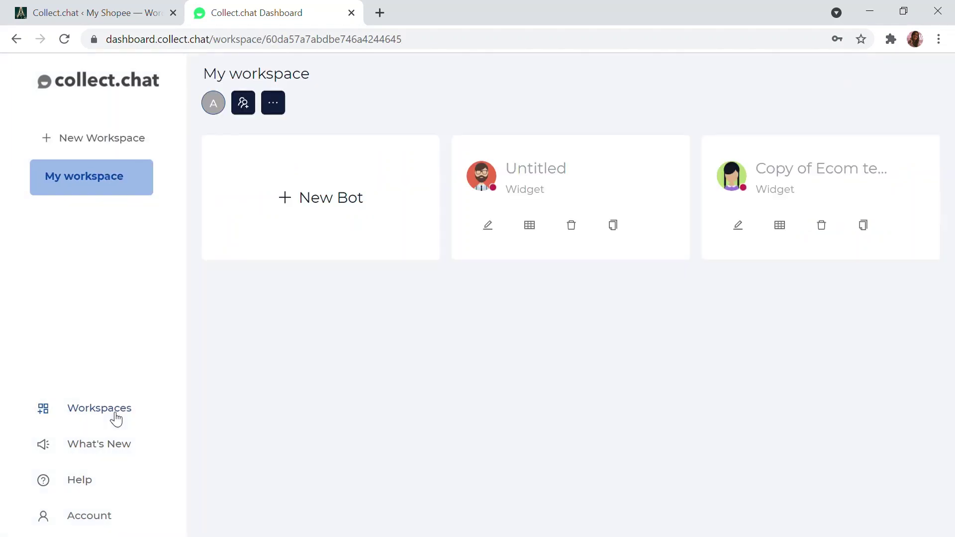
left_click(311, 208)
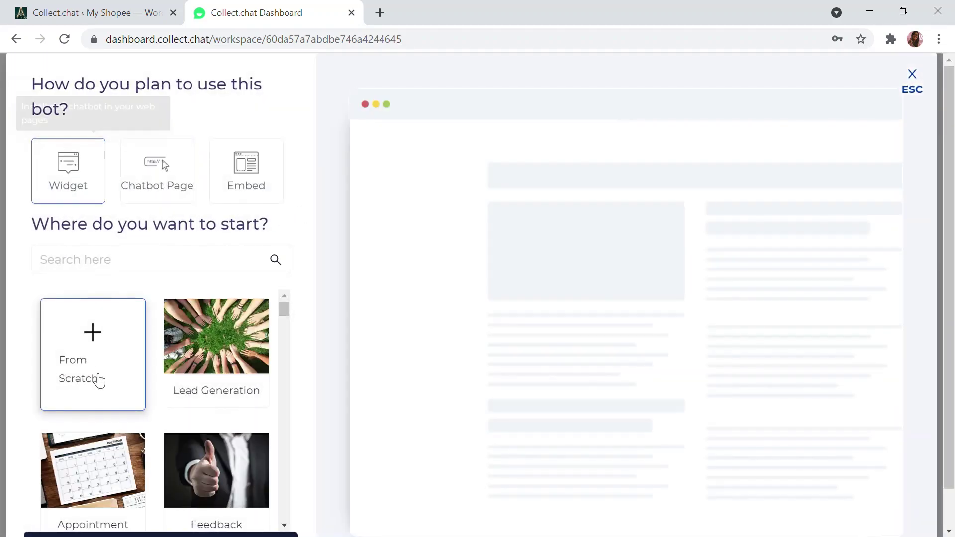
left_click(258, 507)
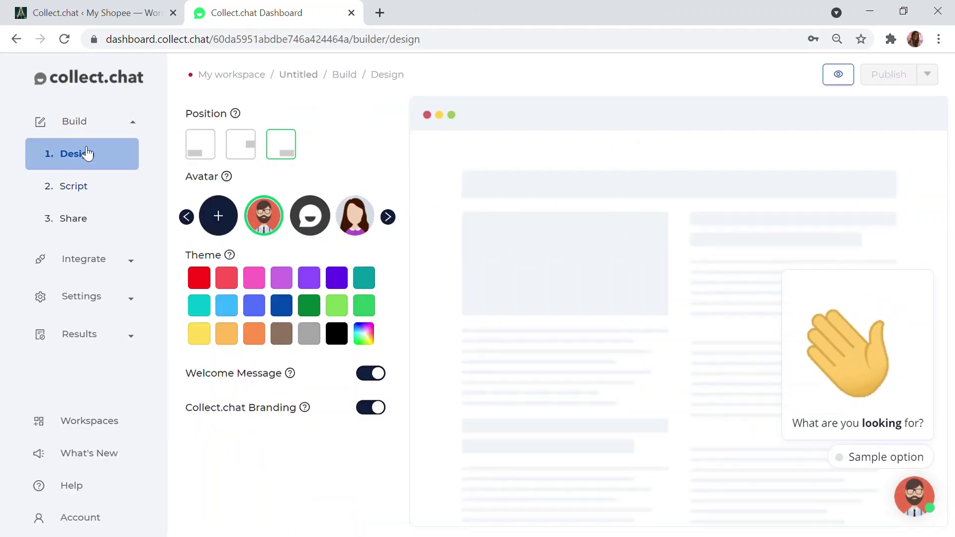
left_click(72, 190)
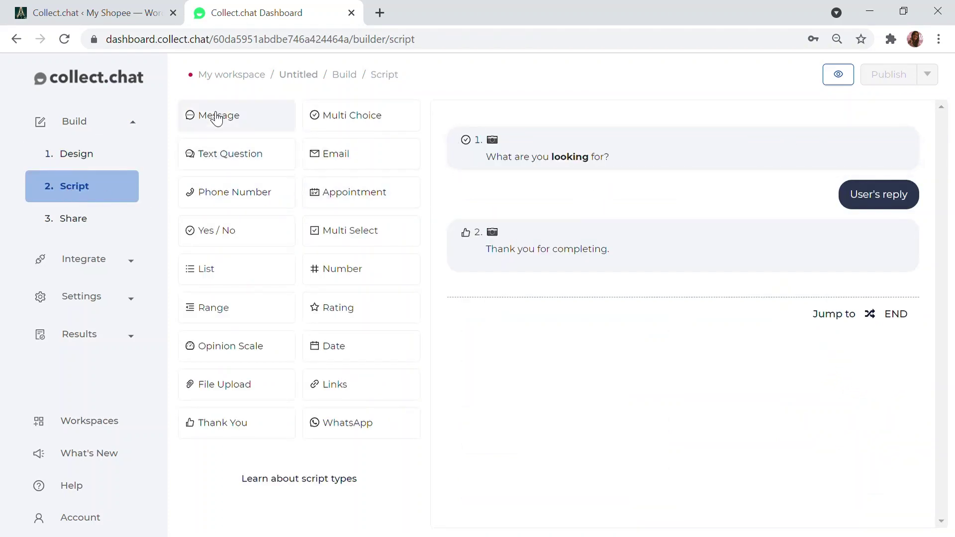
Delete the default 'What are you looking for?' question and the thank-you message
mouse_move(904, 167)
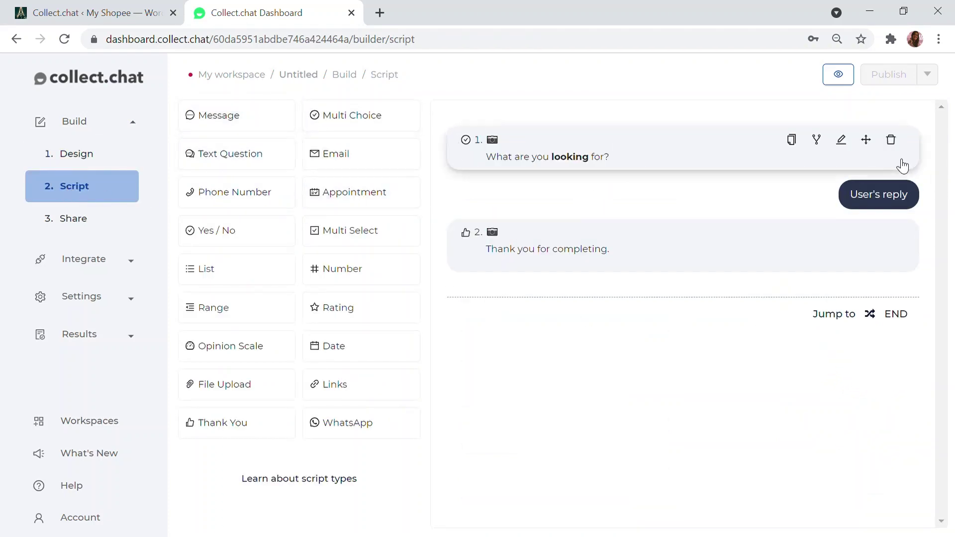
left_click(902, 143)
left_click(886, 251)
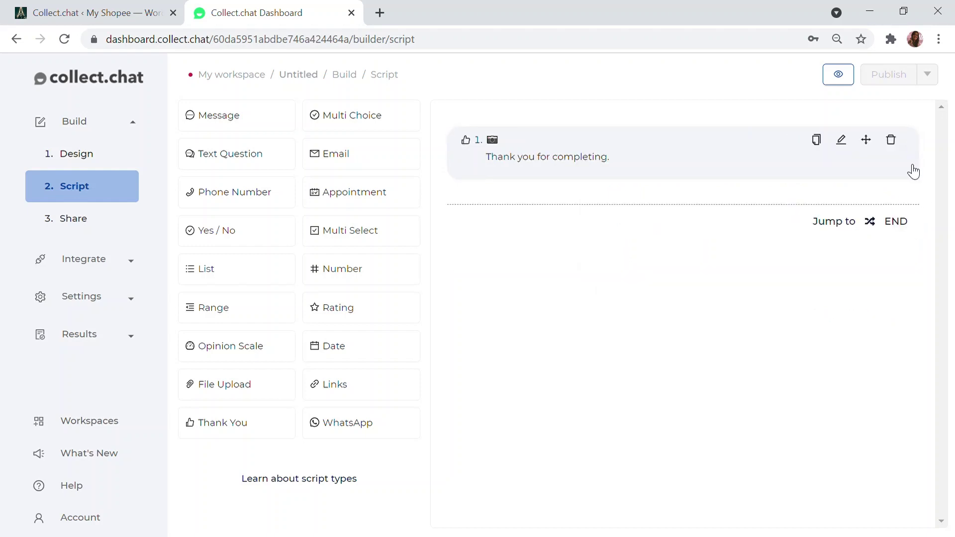
left_click(891, 140)
left_click(881, 247)
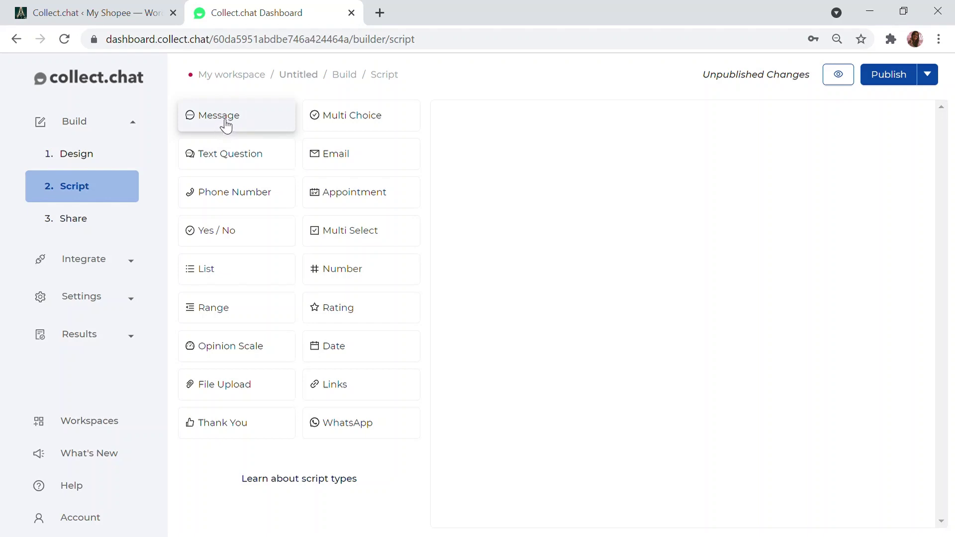
Add a Message block reading 'Hey, Need help?' to the empty script
left_click_drag(226, 126, 541, 147)
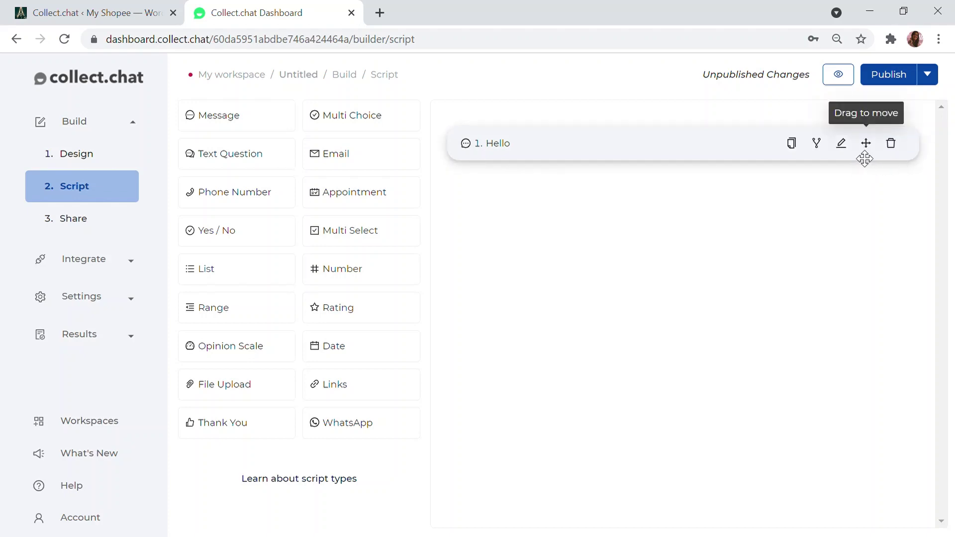
left_click(844, 148)
left_click(580, 177)
key("ctrl+a")
type("Hey, Need help")
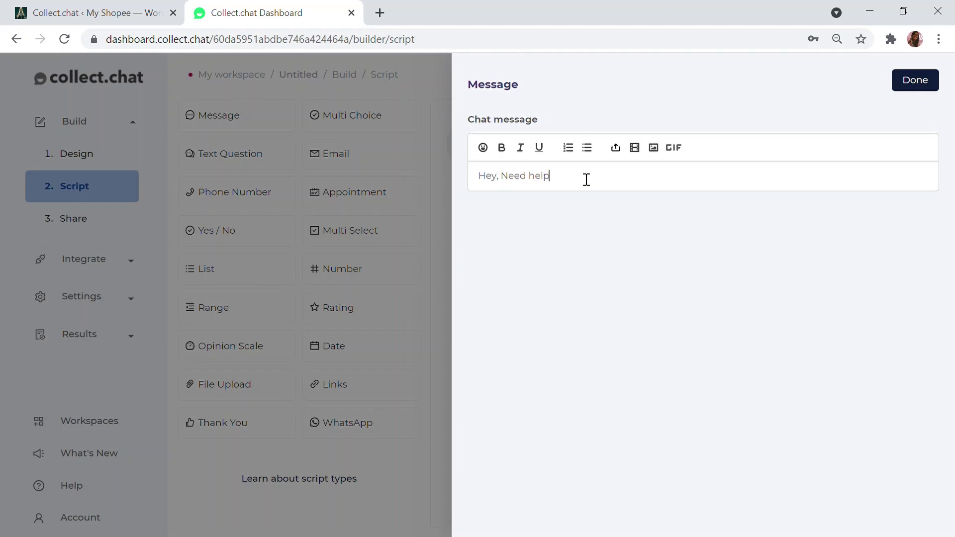
left_click(929, 81)
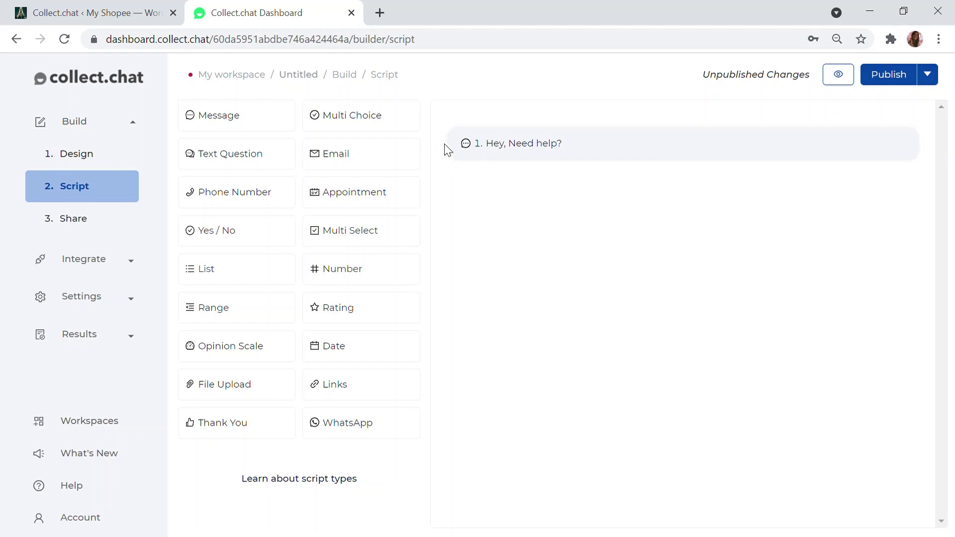
Add a text question 'How can i help you today?' below the greeting
left_click_drag(220, 153, 537, 188)
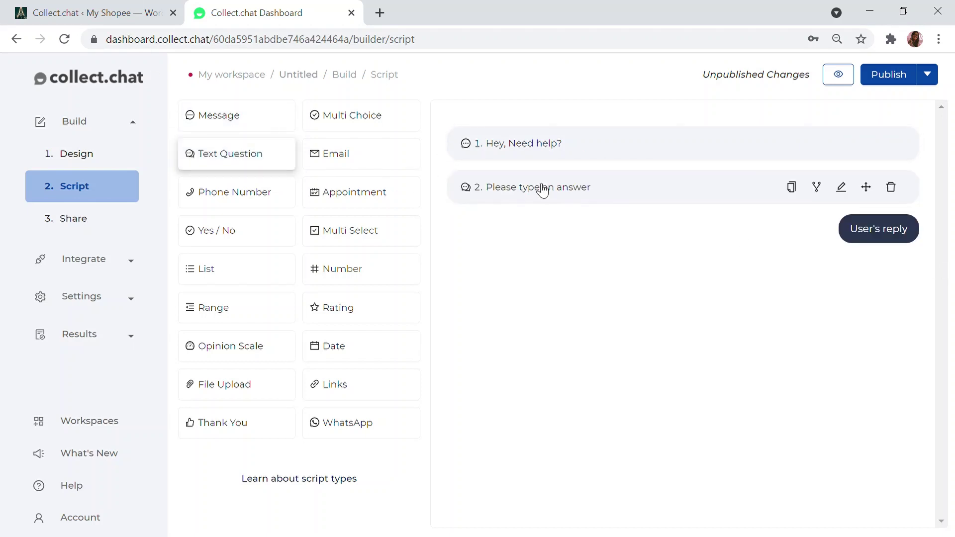
left_click(841, 187)
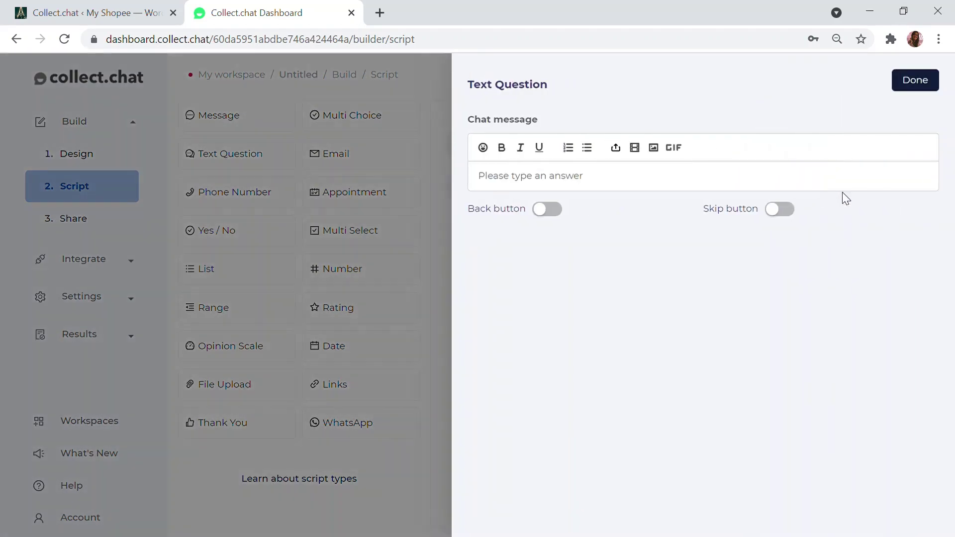
left_click(625, 179)
key("BackSpace")
key("BackSpace")
key("BackSpace")
key("BackSpace")
key("BackSpace")
key("BackSpace")
key("BackSpace")
key("BackSpace")
key("BackSpace")
key("BackSpace")
key("BackSpace")
key("BackSpace")
key("BackSpace")
key("BackSpace")
key("BackSpace")
key("BackSpace")
key("BackSpace")
key("BackSpace")
key("BackSpace")
key("BackSpace")
type("How can i help you today?")
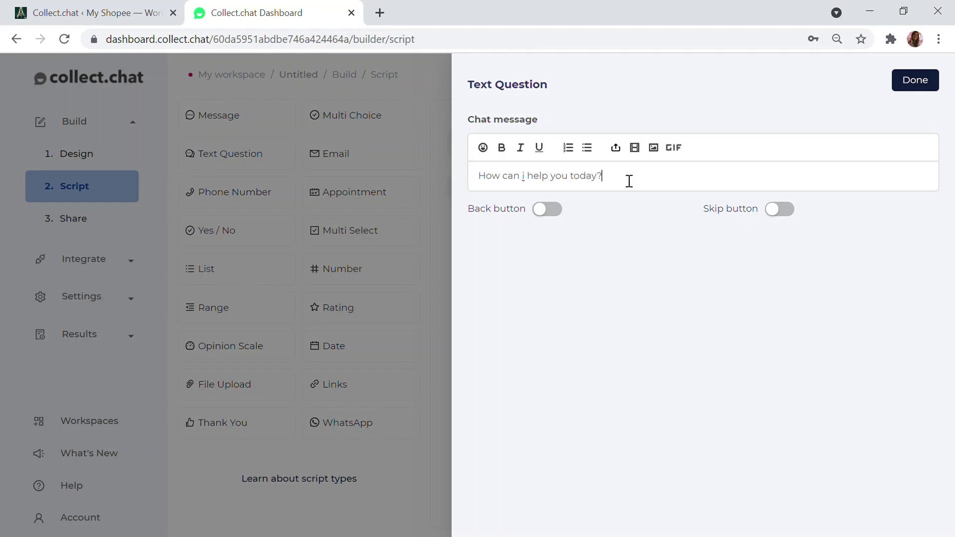
key("Escape")
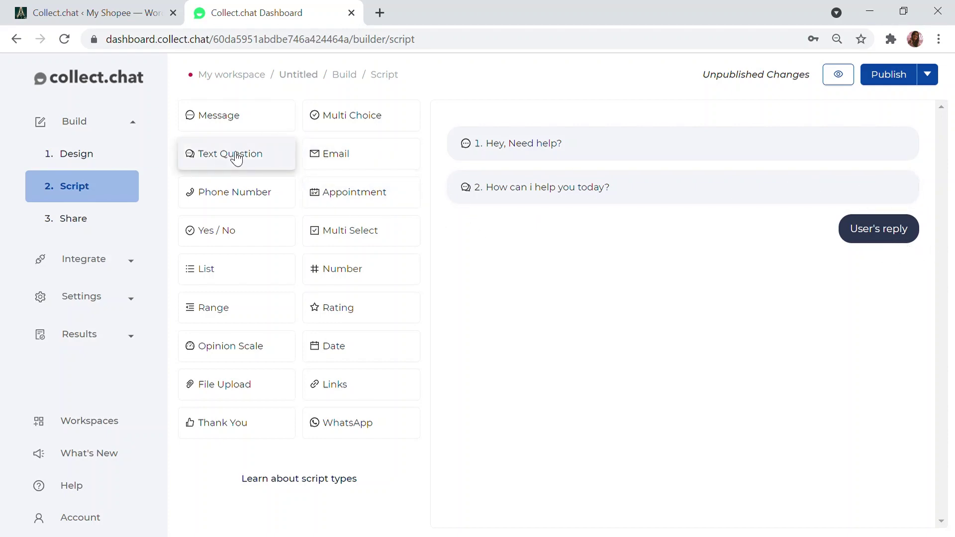
Add a text question 'May i know your name before we proceed?', plus another text question below it
left_click_drag(237, 158, 550, 271)
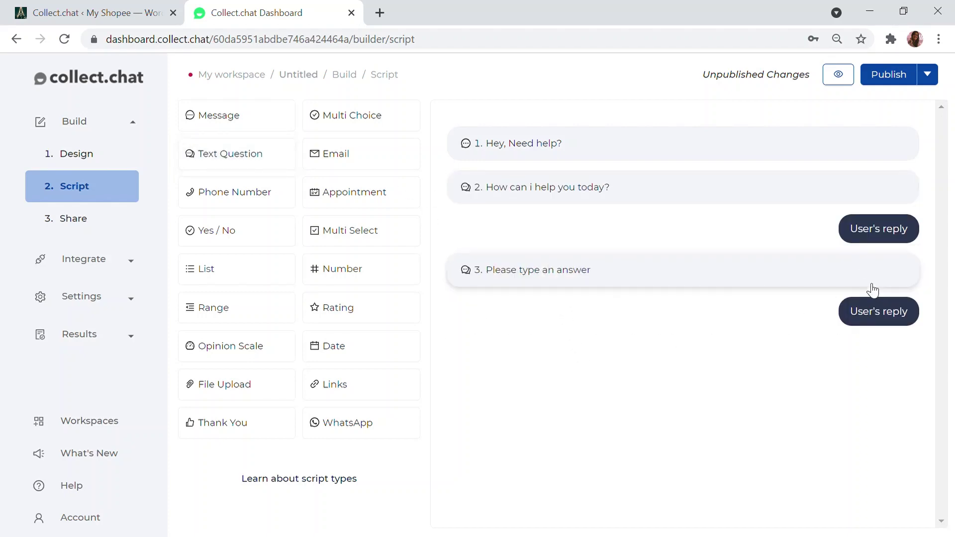
left_click(840, 271)
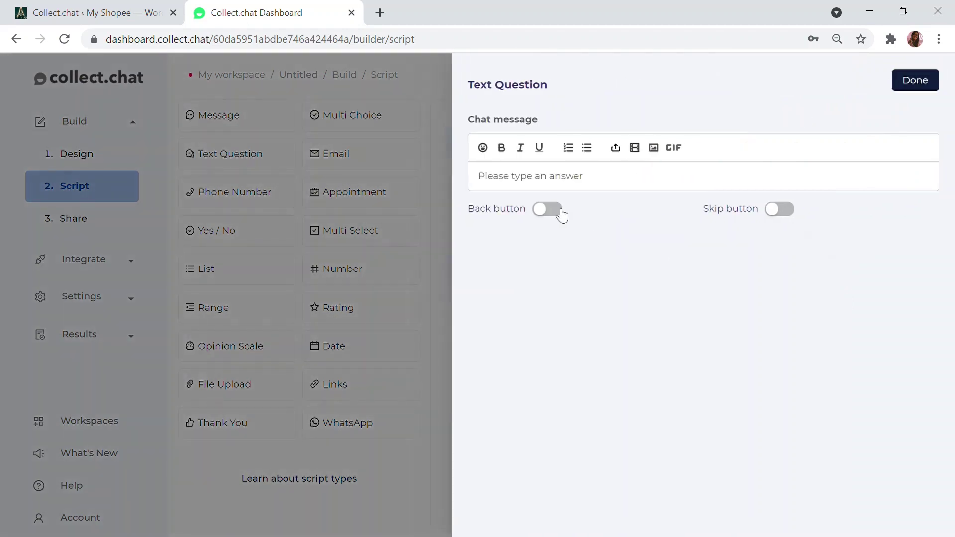
key("ctrl+a")
key("BackSpace")
type("May")
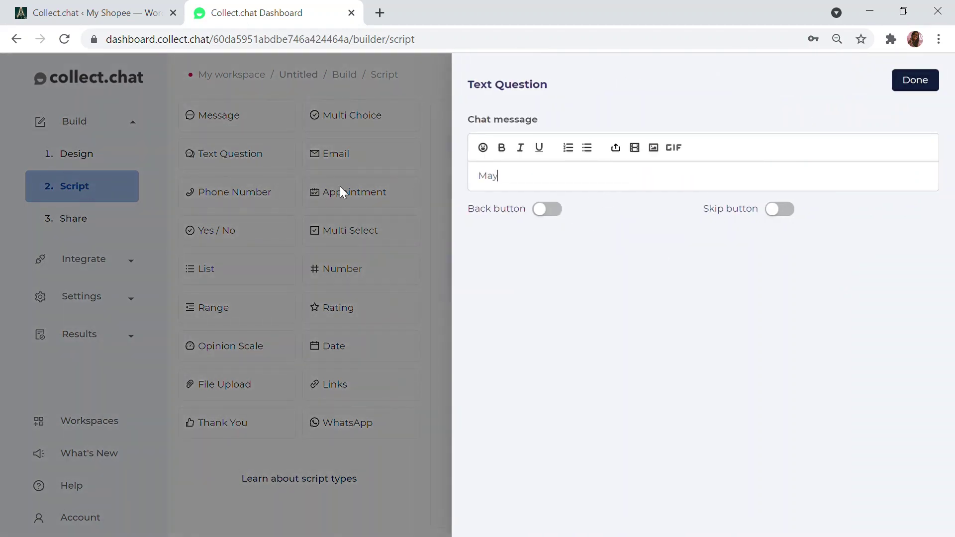
type(" i know your name before we proceed?")
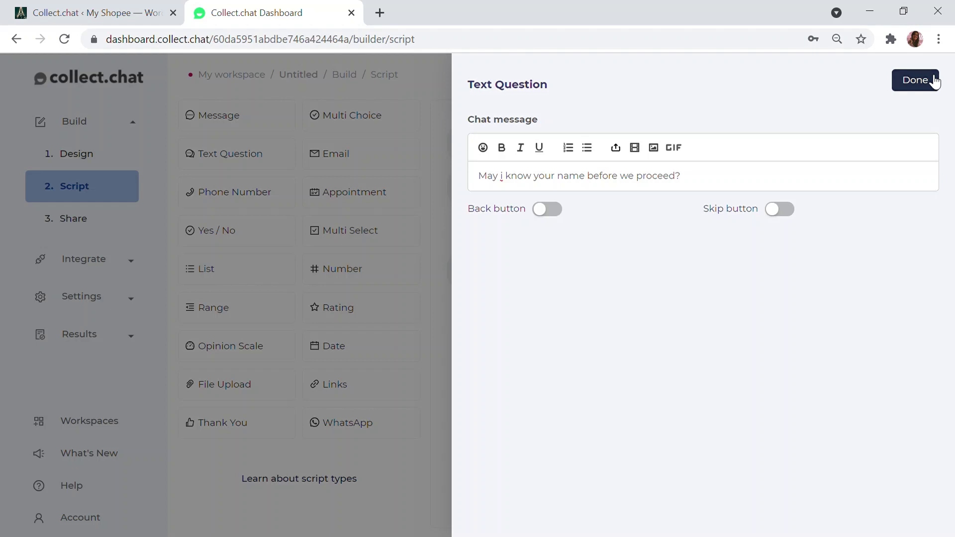
left_click(927, 80)
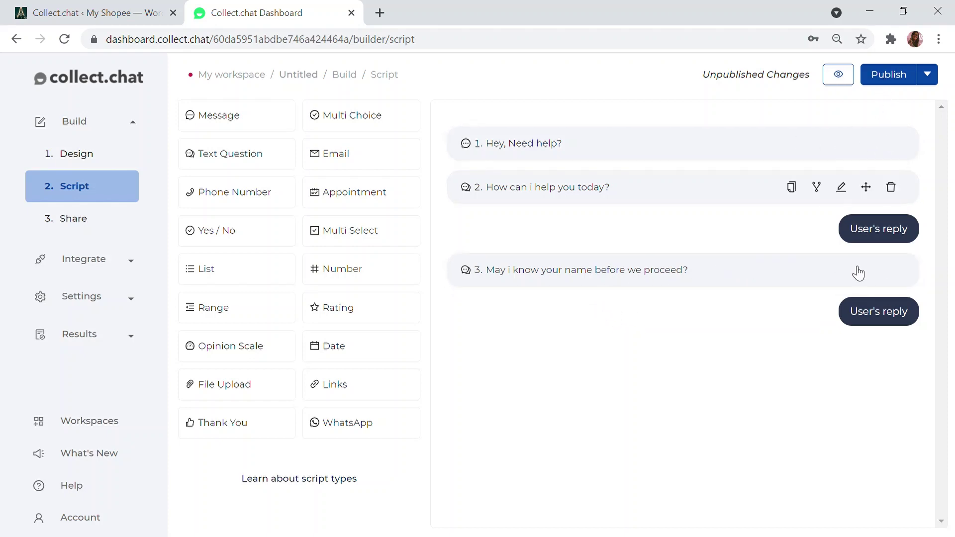
left_click_drag(198, 155, 572, 351)
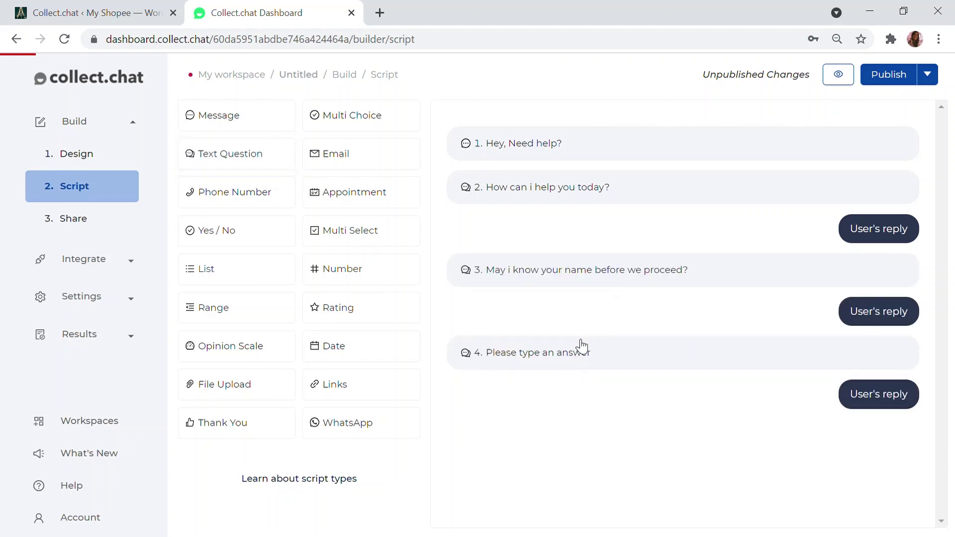
left_click(841, 354)
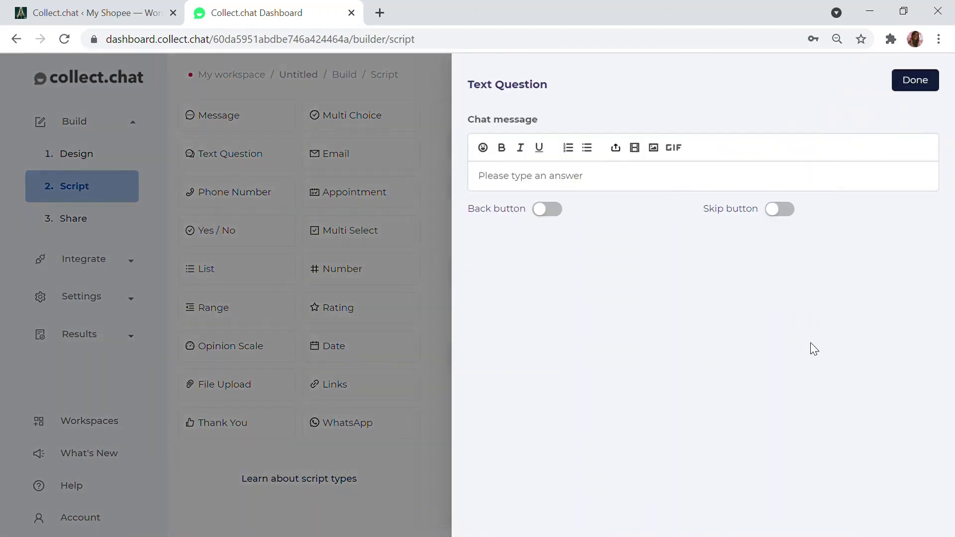
left_click_drag(618, 175, 448, 164)
key("BackSpace")
type("Great")
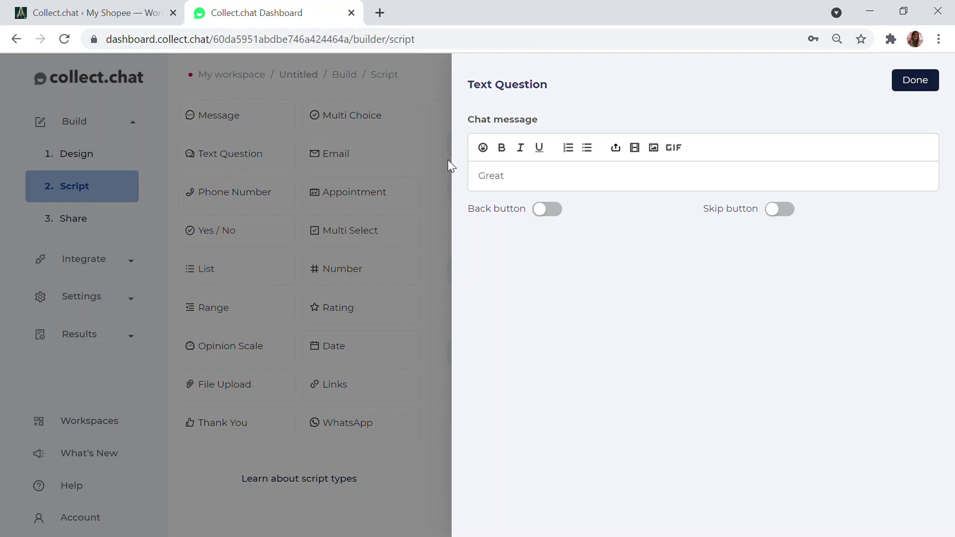
type(" @")
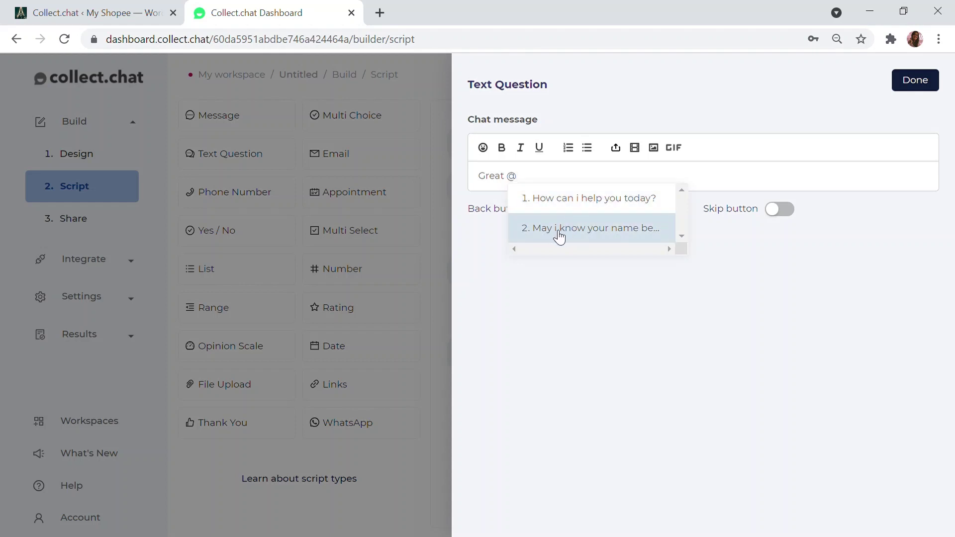
left_click(558, 230)
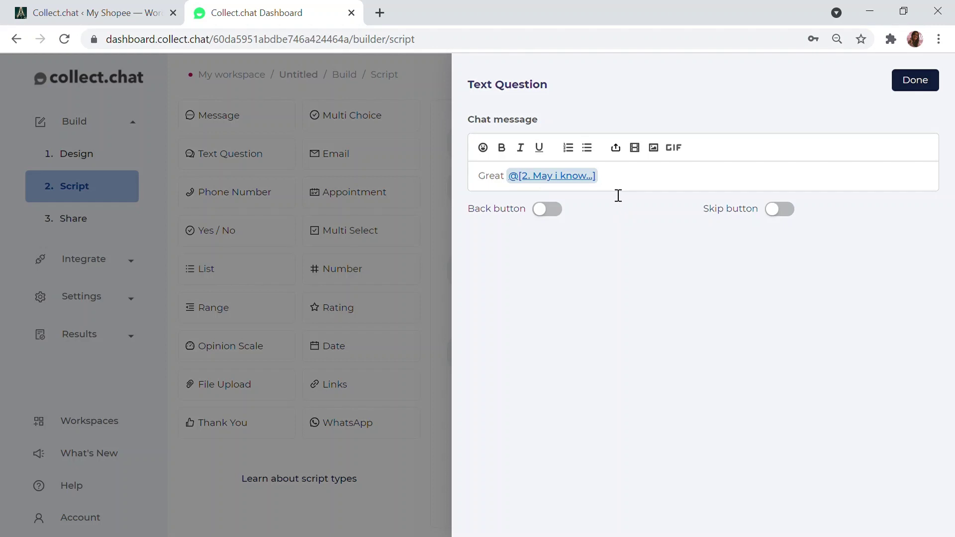
type("What is the issue tab")
key("ctrl+z")
type("Tell us the issue that you are facing.")
key("Return")
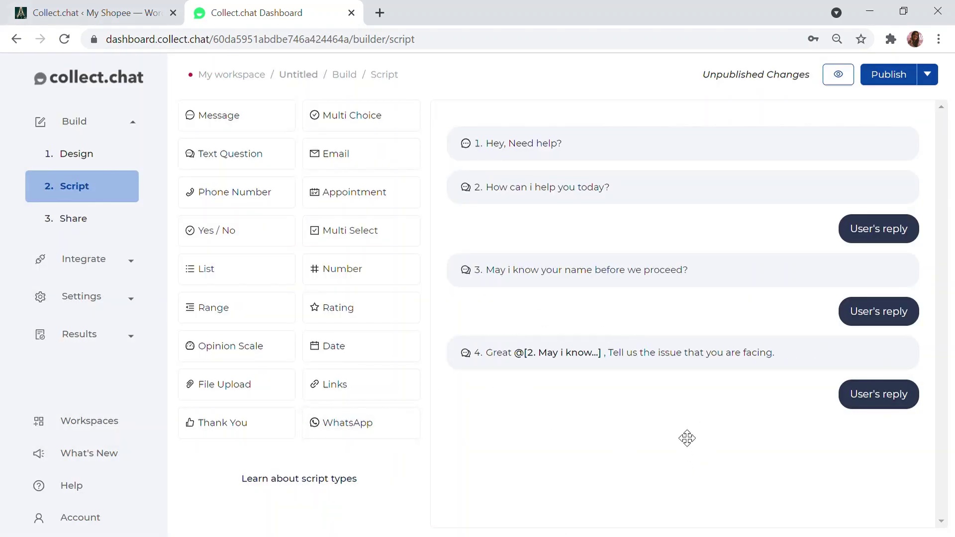
Add a message step reading 'Sure thing' at the end of the script
mouse_move(597, 356)
left_click_drag(218, 117, 574, 433)
type("Sure thing")
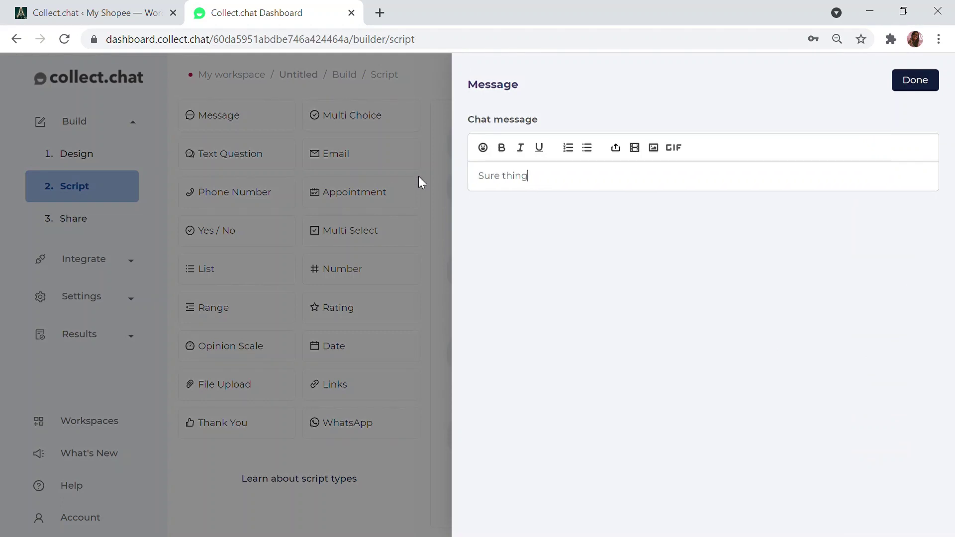
left_click(932, 83)
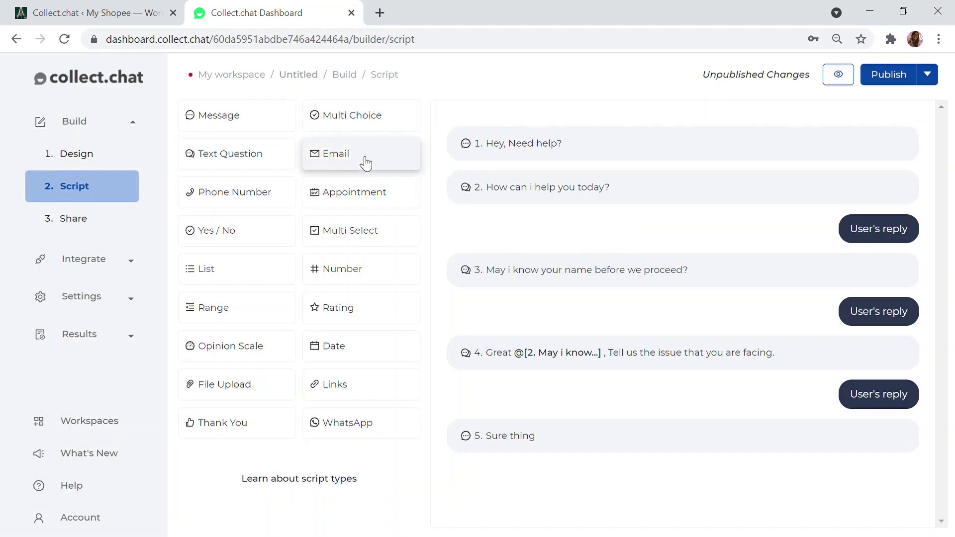
Add an Email question below 'Sure thing' asking 'Please type in your mail id so we can assist you personally.'
left_click_drag(363, 158, 552, 476)
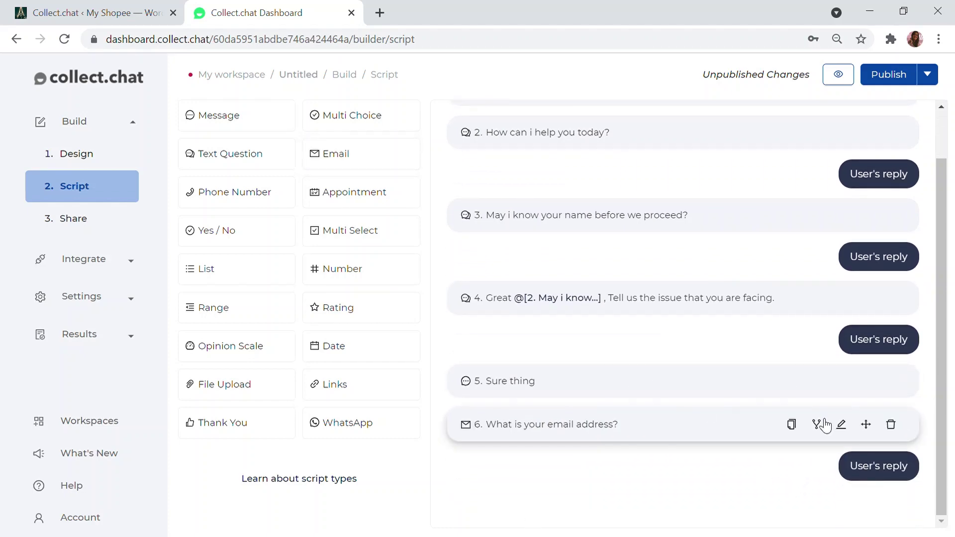
left_click(843, 425)
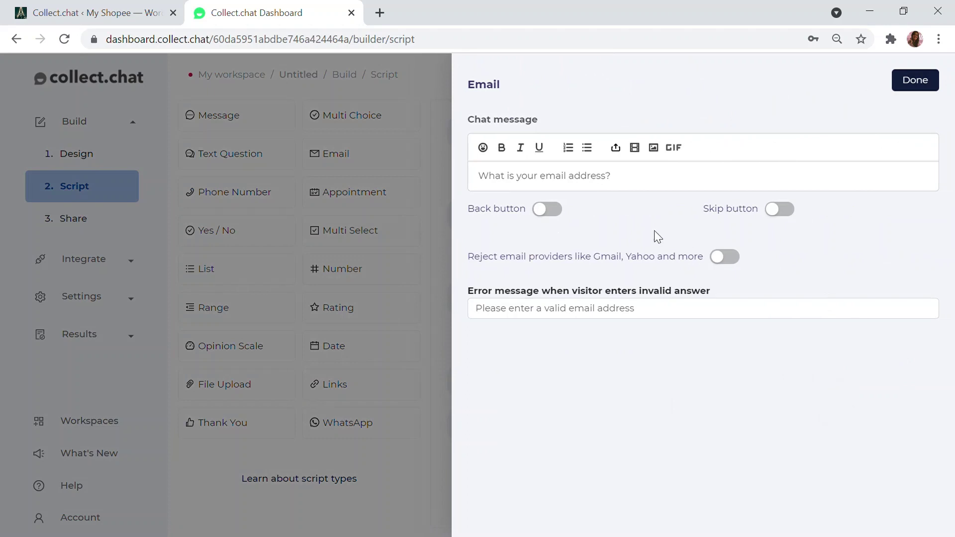
left_click_drag(635, 195, 710, 196)
key("BackSpace")
key("BackSpace")
key("BackSpace")
key("BackSpace")
key("BackSpace")
key("BackSpace")
key("BackSpace")
key("BackSpace")
key("BackSpace")
key("BackSpace")
key("BackSpace")
key("BackSpace")
key("BackSpace")
key("BackSpace")
key("BackSpace")
key("BackSpace")
key("BackSpace")
key("BackSpace")
key("BackSpace")
key("BackSpace")
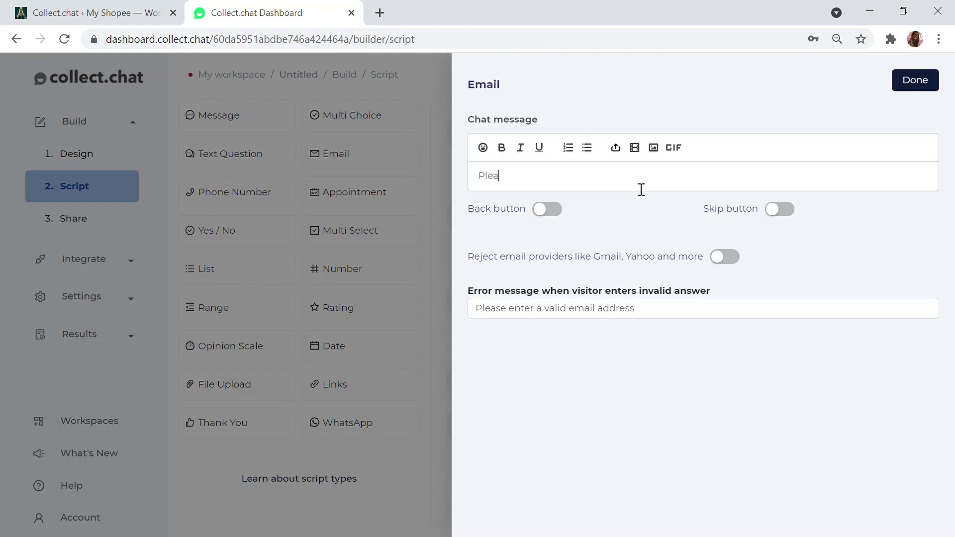
type("se type in your mail id so we can assist you personally.")
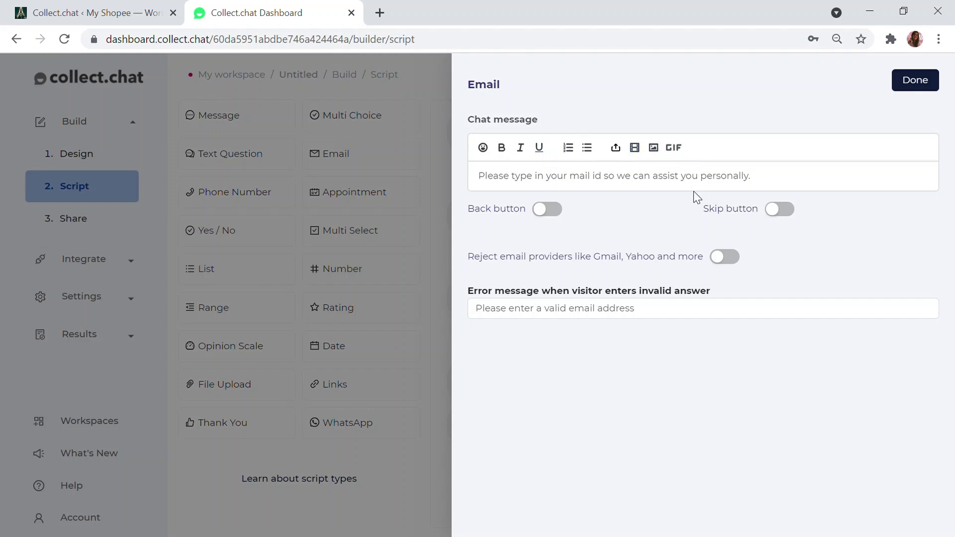
left_click(938, 80)
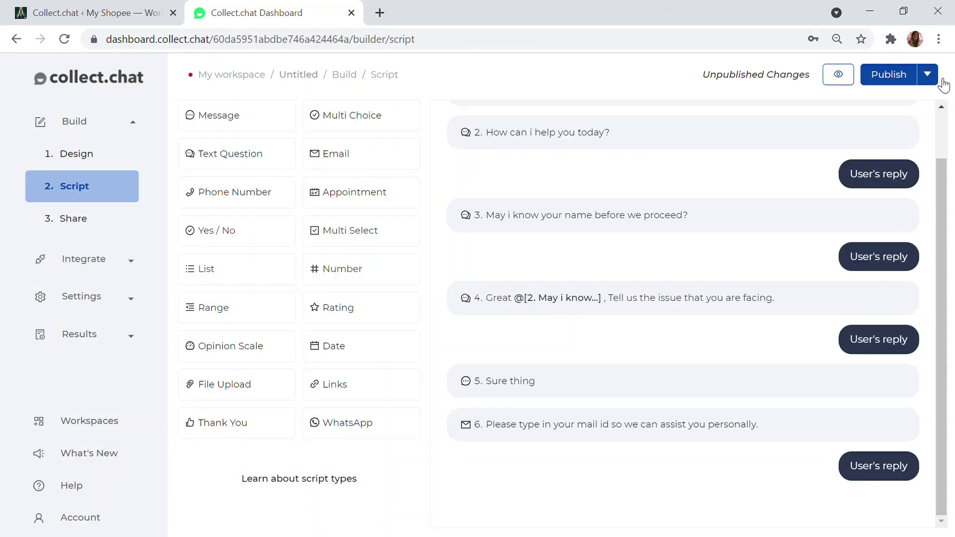
Place a Links block below item 7 and change its message to 'You can also reach us at'
scroll(834, 418, "down", 1)
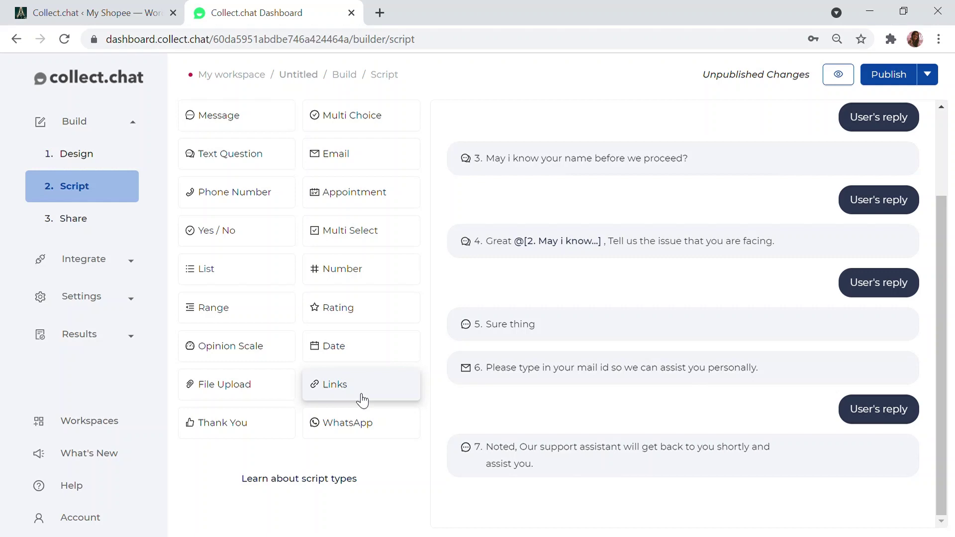
left_click_drag(355, 396, 539, 512)
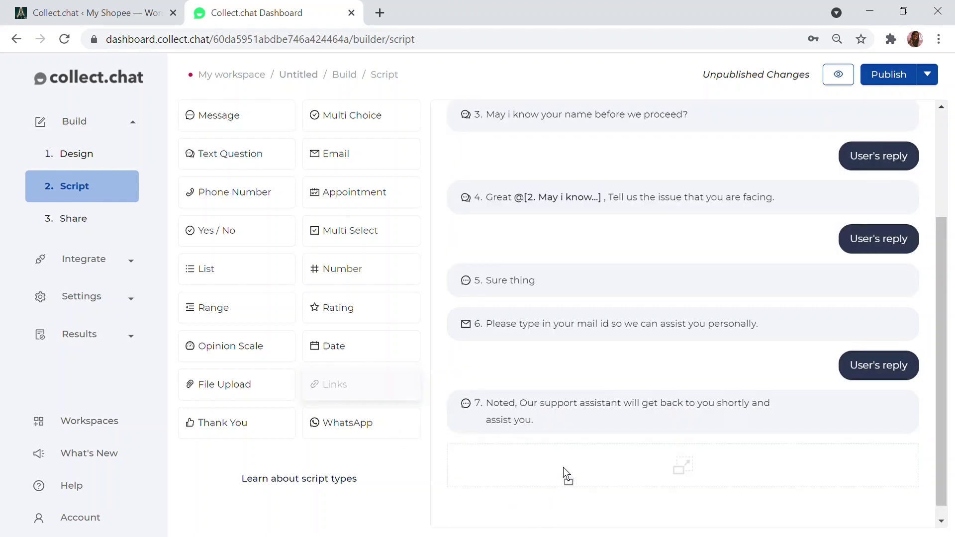
left_click_drag(563, 467, 567, 473)
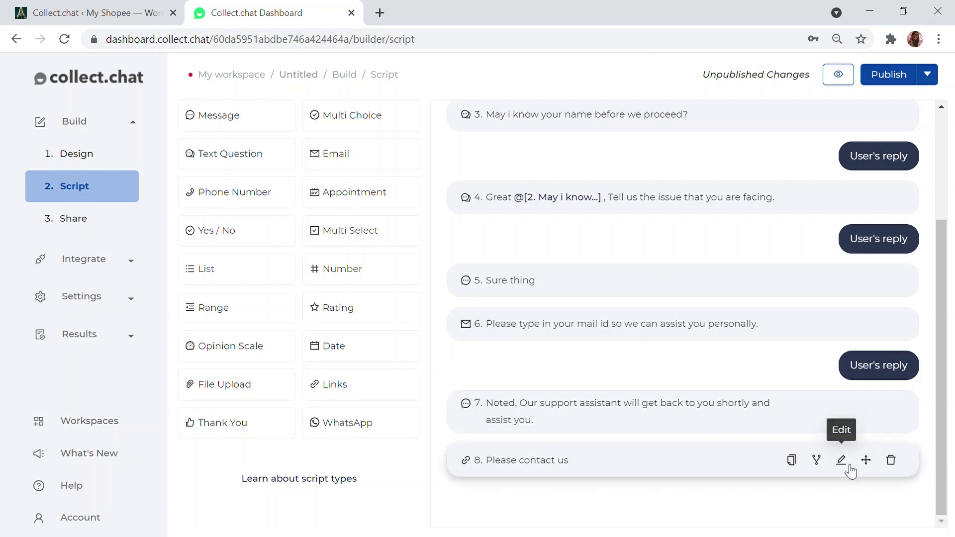
left_click(842, 461)
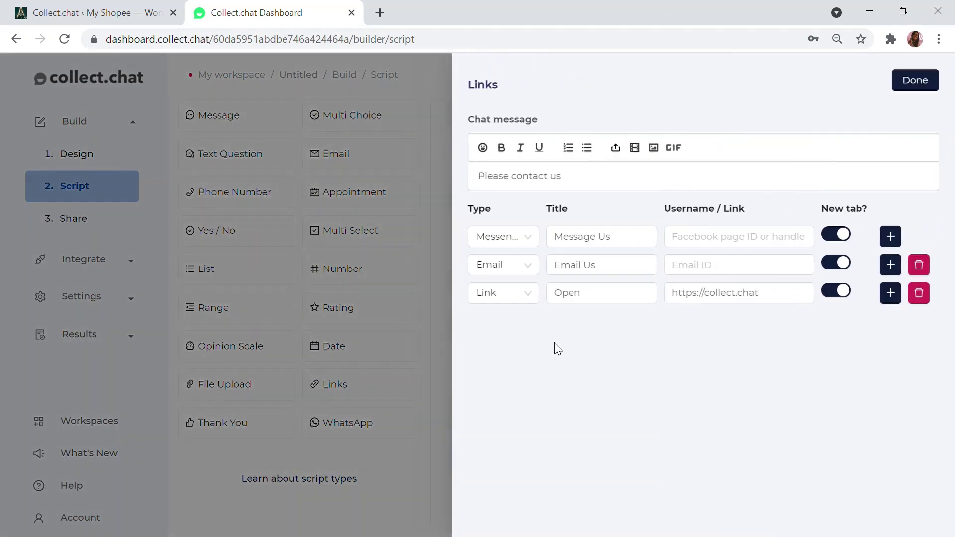
left_click(517, 242)
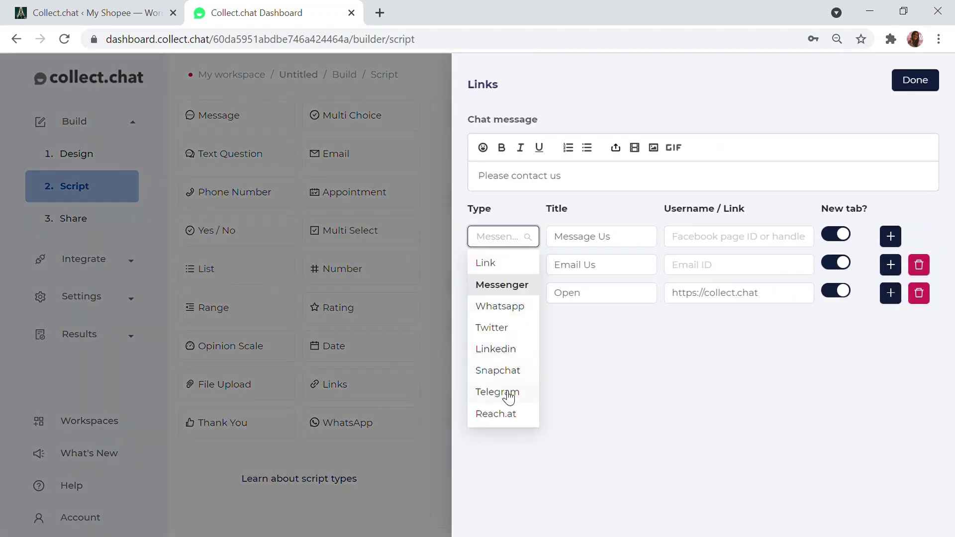
scroll(507, 348, "down", 9)
scroll(500, 348, "up", 10)
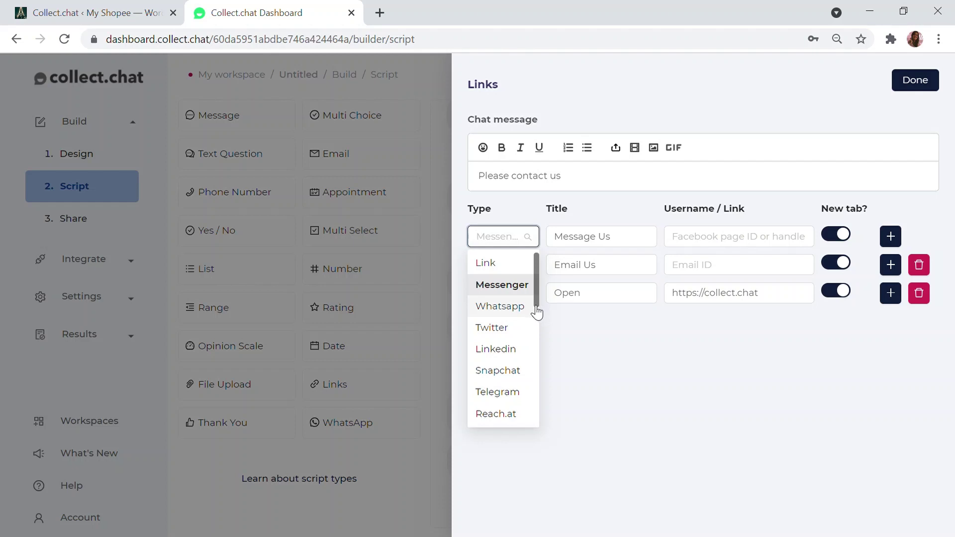
left_click_drag(565, 176, 460, 161)
type("If")
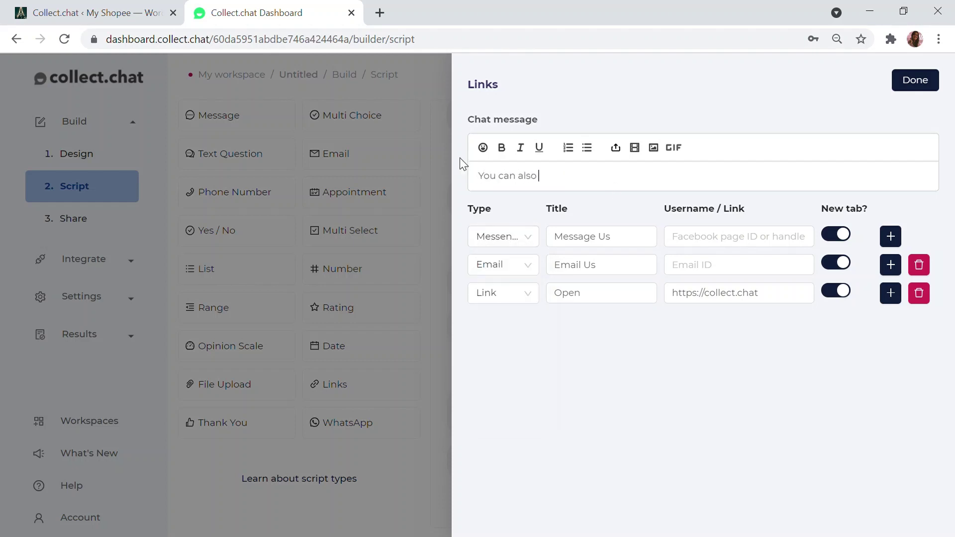
Set the first link type to Reach.at, entering the contact number and the support email address
left_click(503, 236)
left_click(508, 410)
left_click(755, 245)
left_click(752, 266)
type("c")
key("BackSpace")
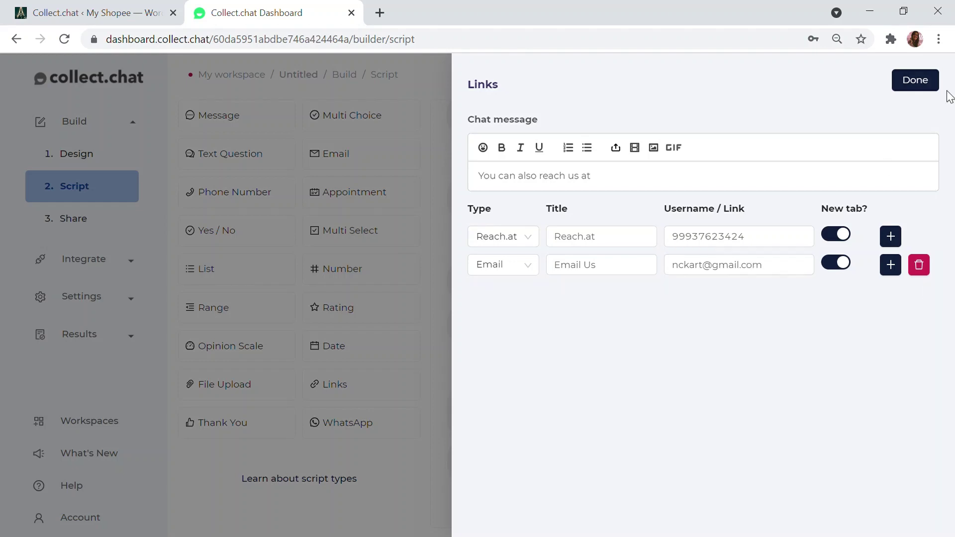
Save the links step, add a Thank You step, and delete the extra Hello message
left_click(900, 85)
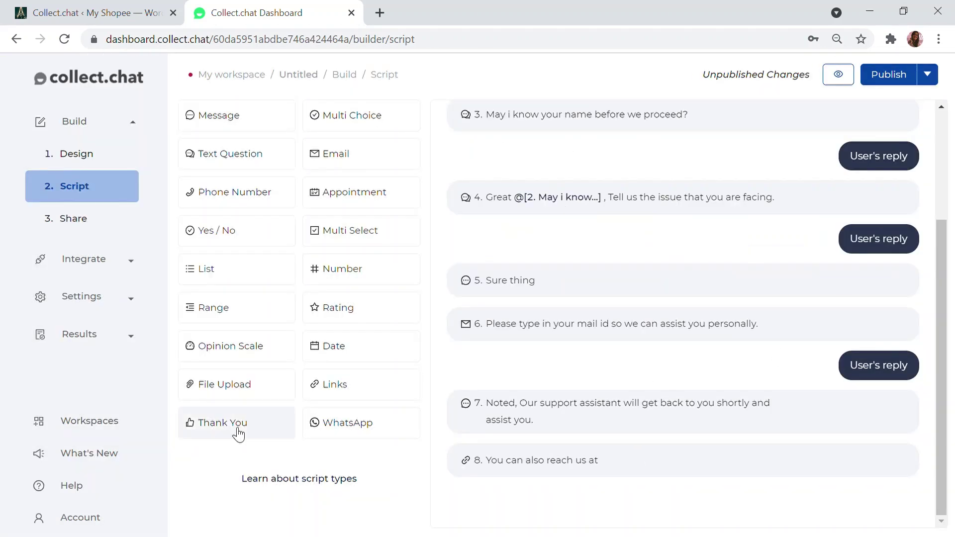
left_click(219, 424)
left_click(891, 407)
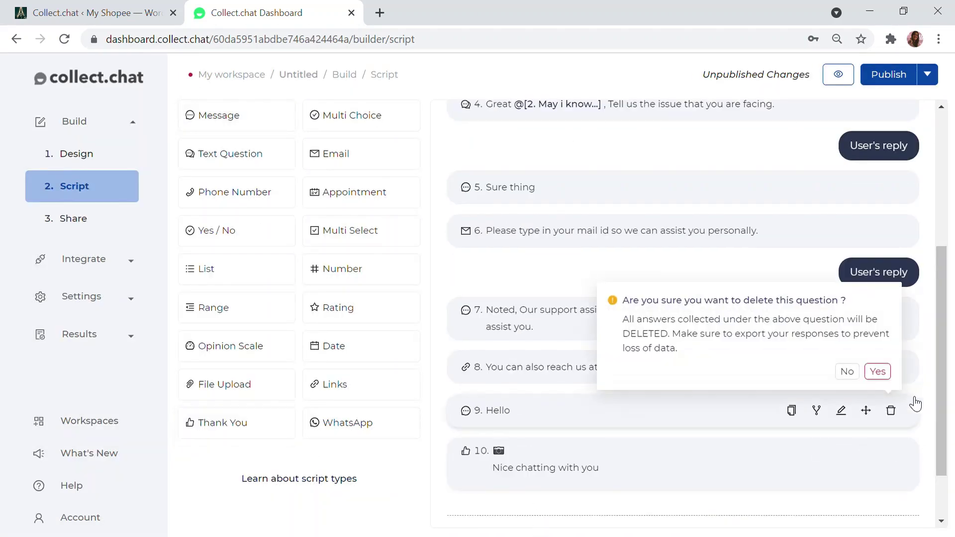
left_click(876, 371)
Publish the chatbot and go to its Share options
scroll(742, 314, "up", 5)
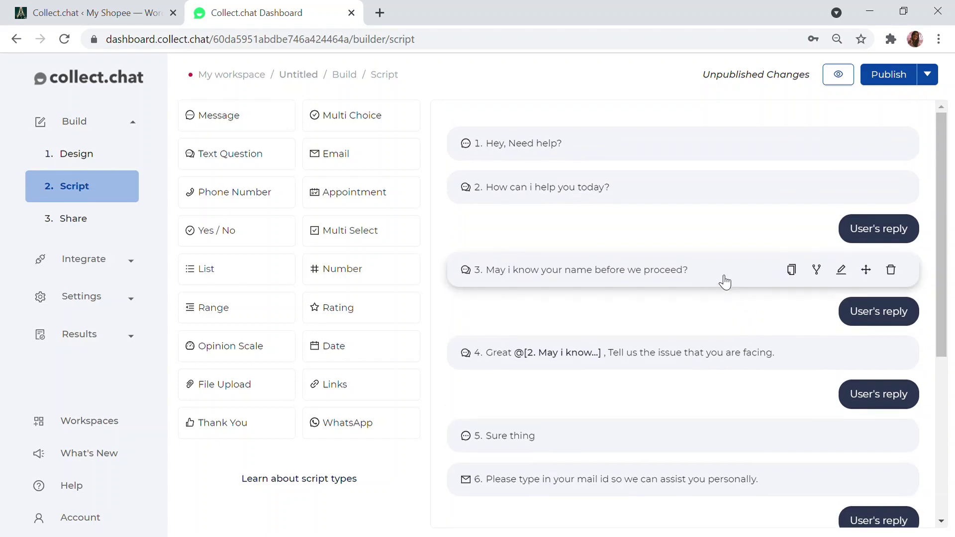
scroll(651, 191, "down", 2)
scroll(647, 179, "up", 2)
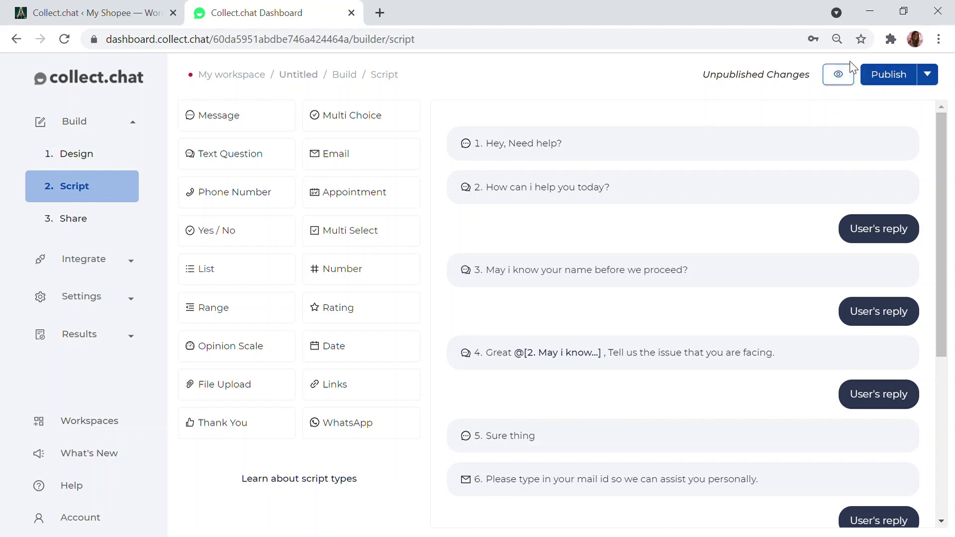
left_click(893, 74)
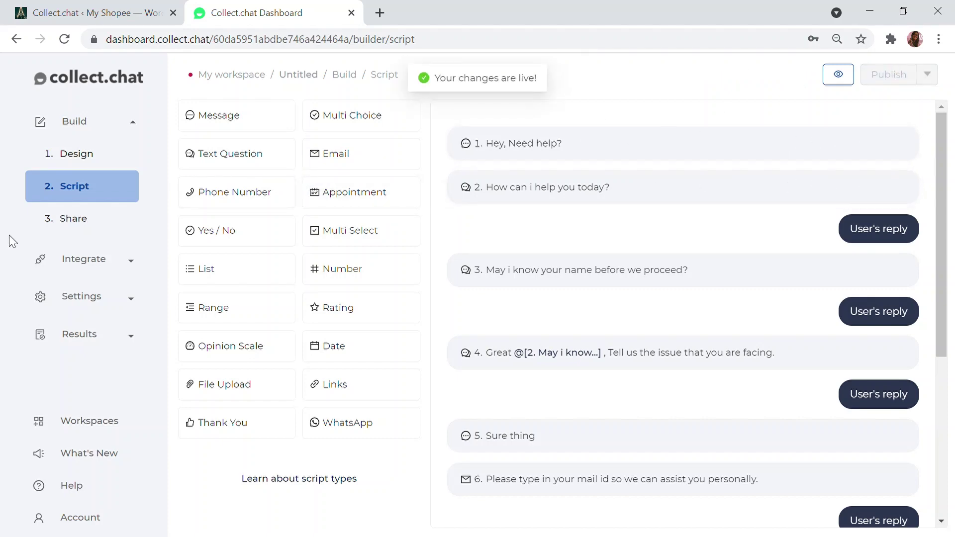
left_click(70, 221)
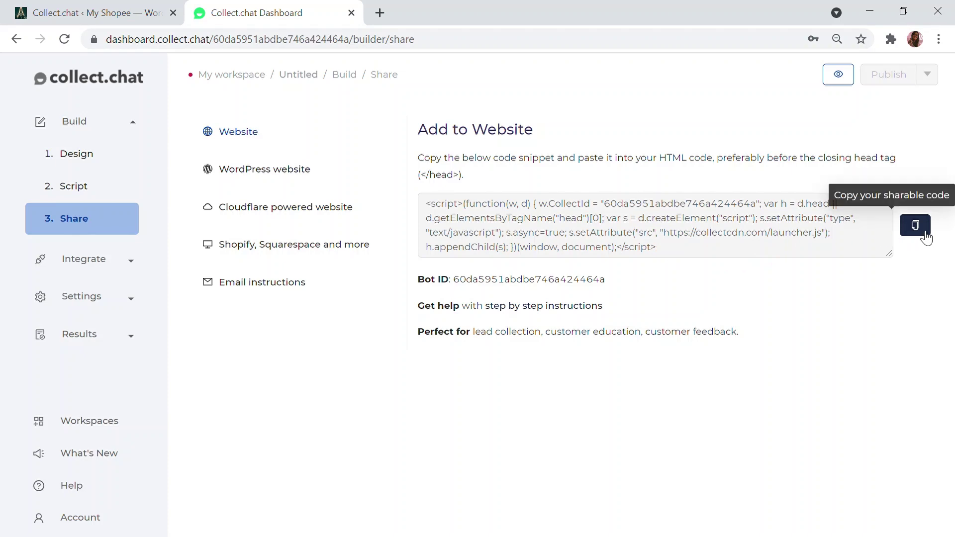
Show the Add to WordPress instructions and copy the widget script snippet
left_click(293, 174)
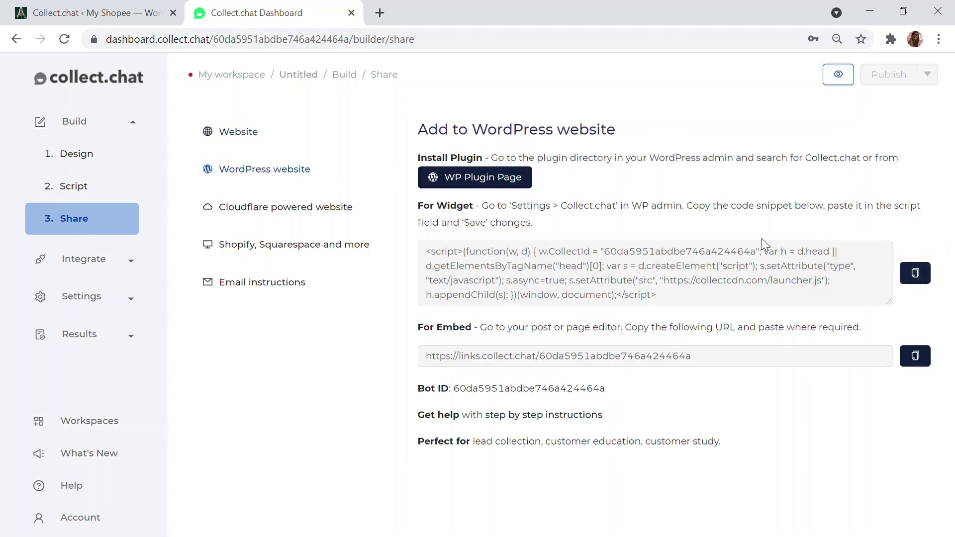
left_click(917, 276)
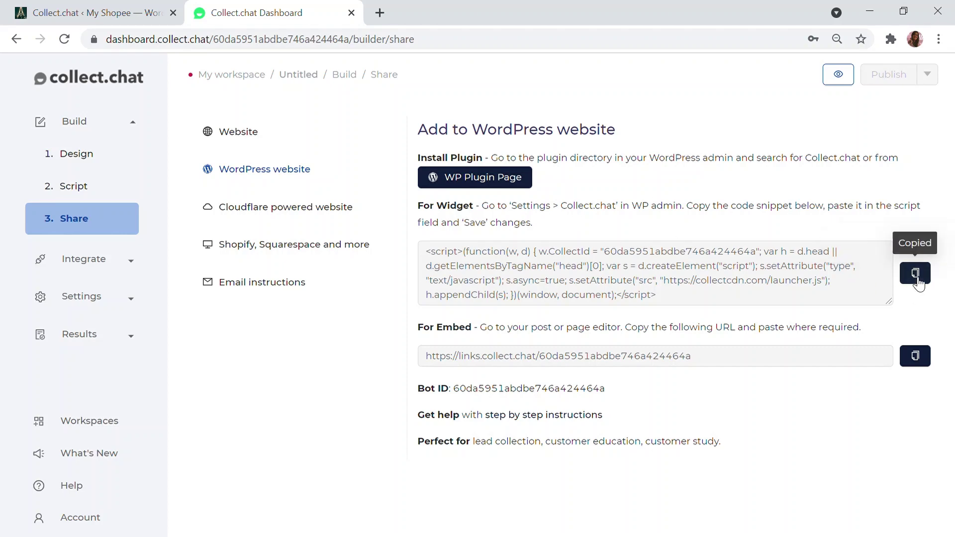
Paste the chatbot script into the WordPress Chatbot Snippet box, save it, and visit the live My Shopee site
left_click(25, 10)
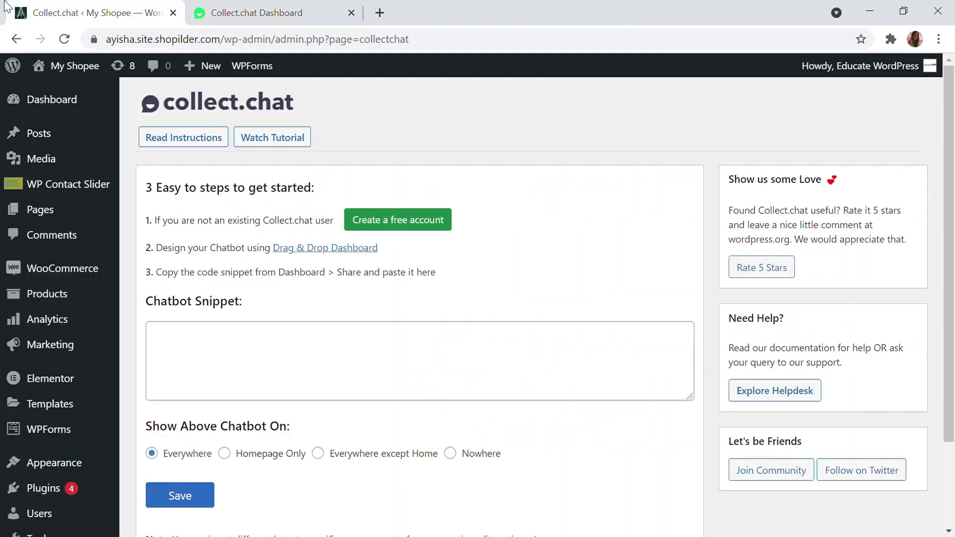
left_click(226, 346)
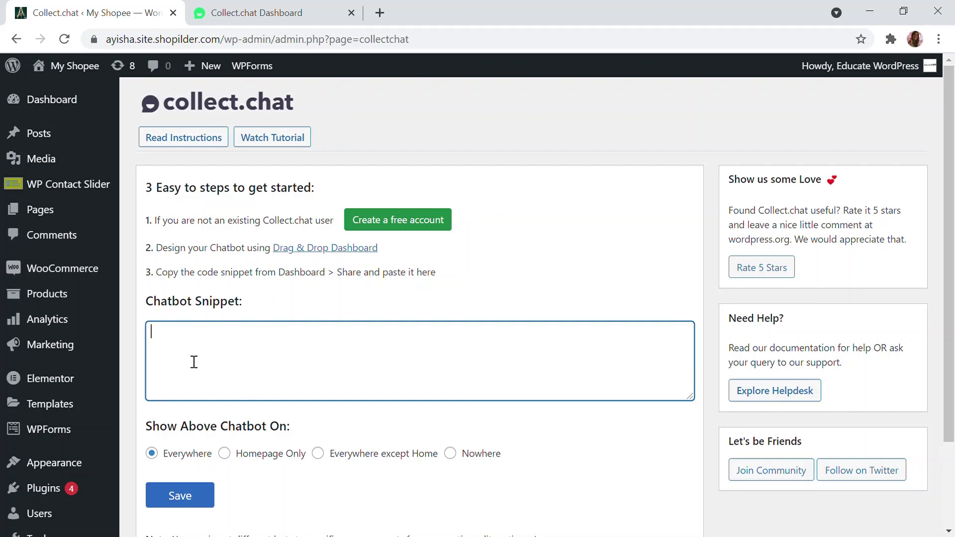
key("ctrl+v")
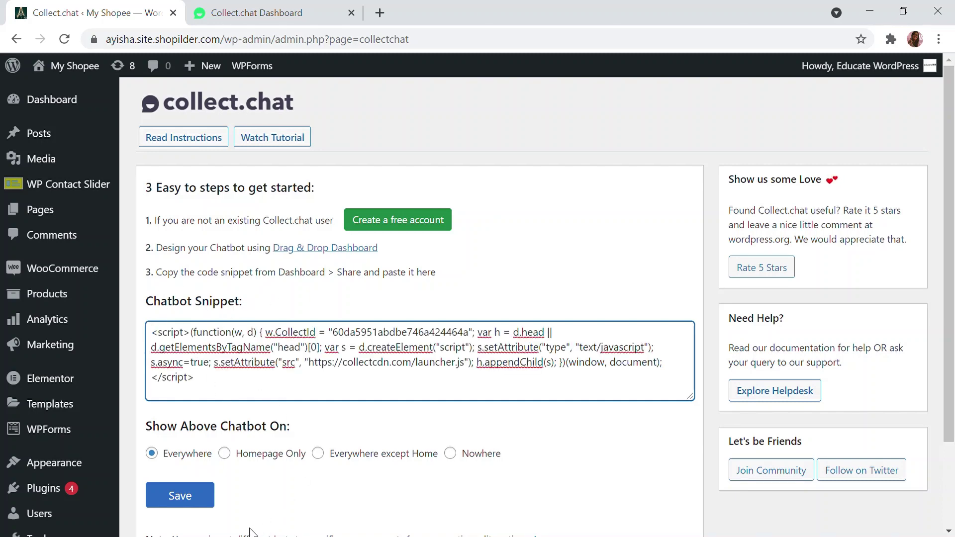
left_click(186, 507)
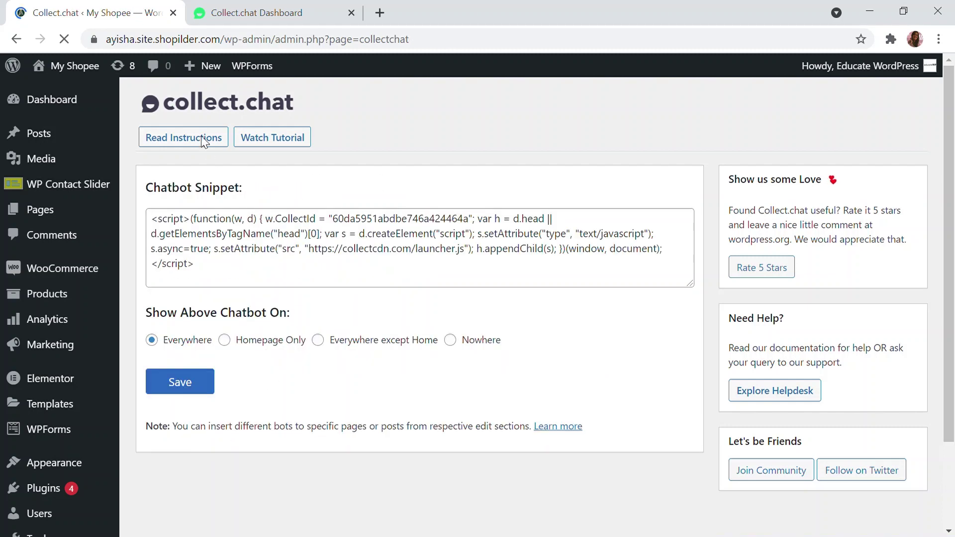
mouse_move(73, 66)
left_click(90, 99)
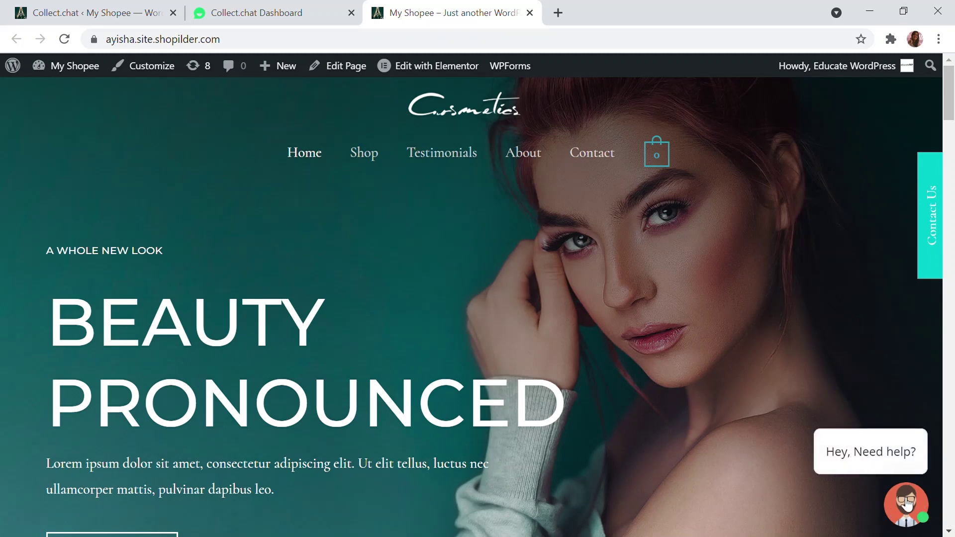
Open the site's chatbot and answer Shirt, the visitor's name, and Delivery issue
left_click(908, 505)
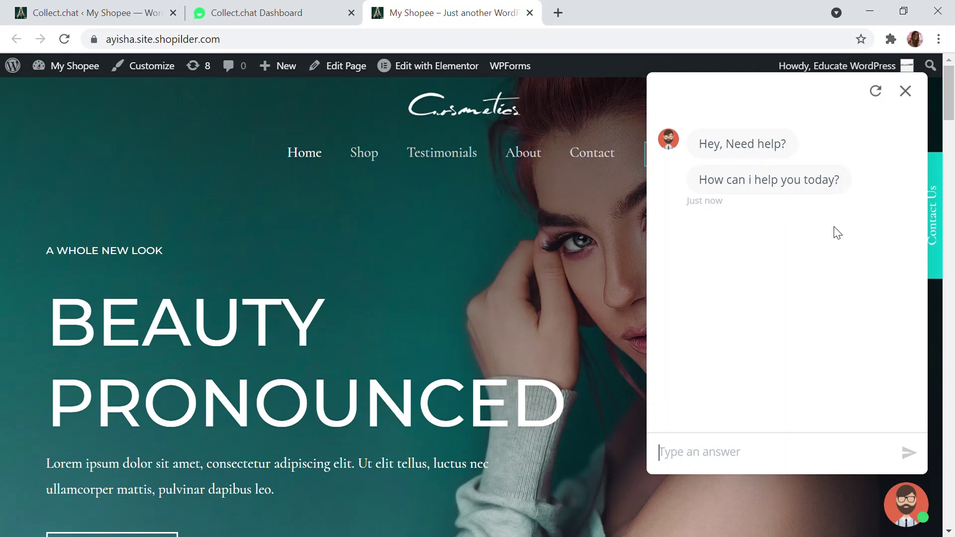
type("Shirt")
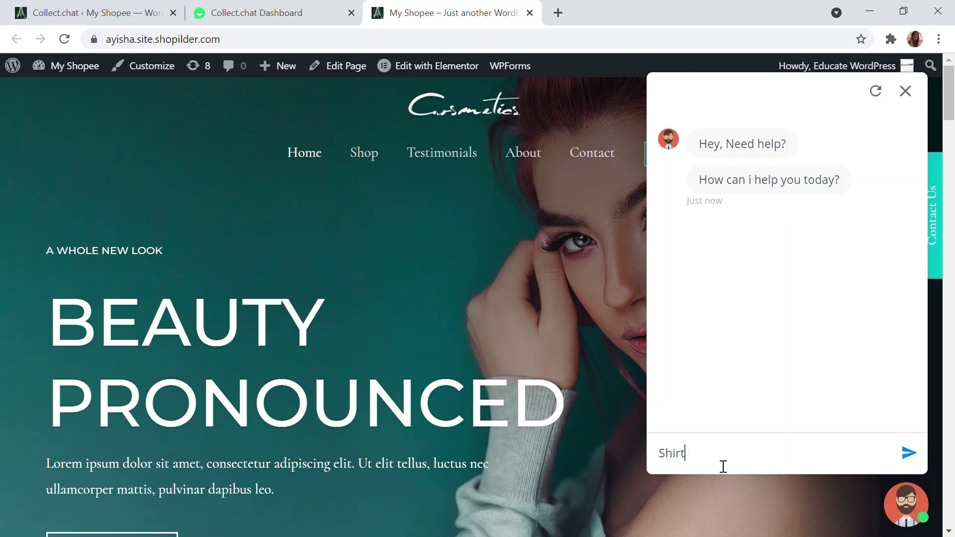
key("Return")
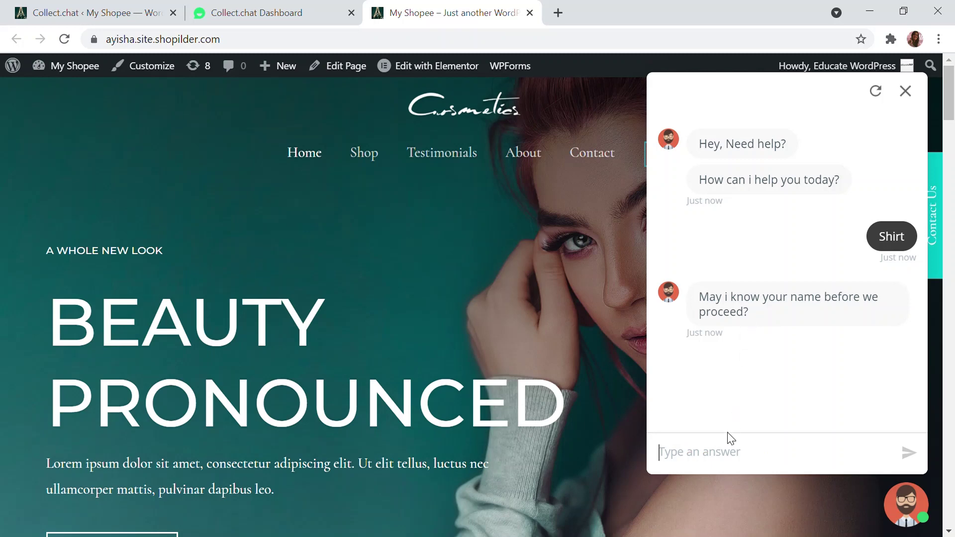
type("Al")
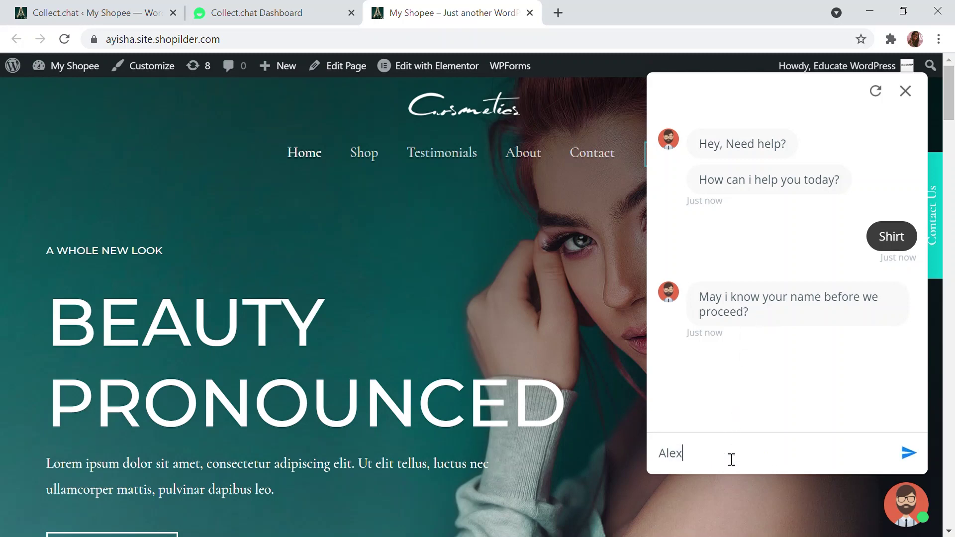
type("ex")
key("Return")
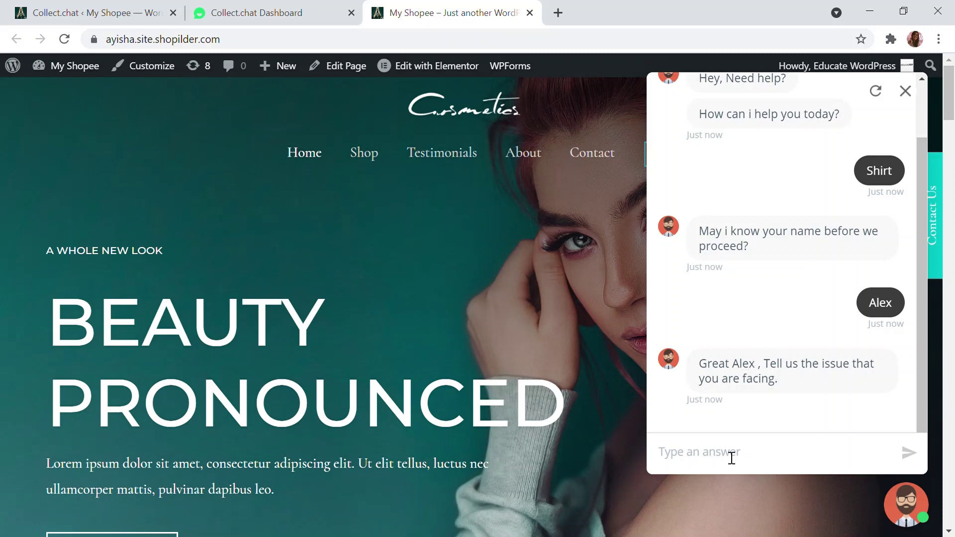
type("Delivery issue")
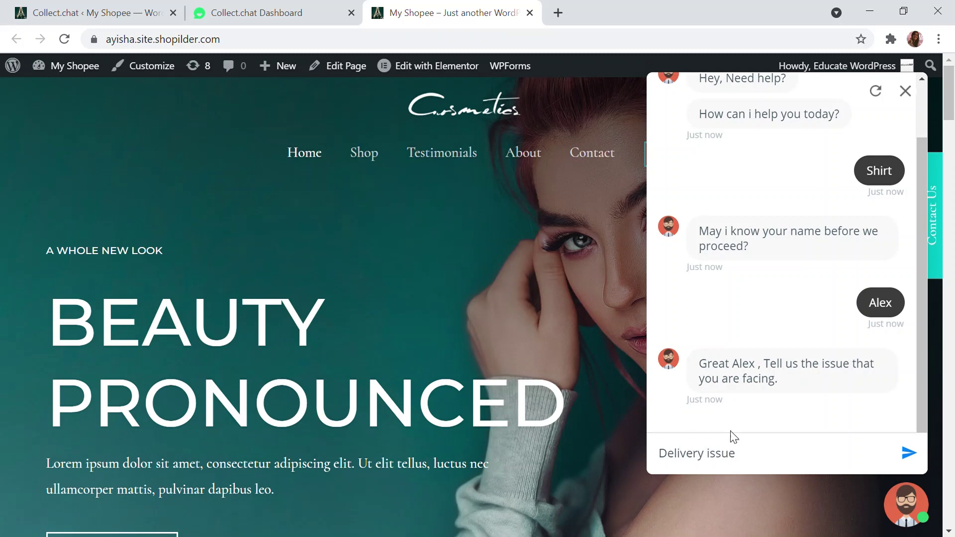
left_click(909, 453)
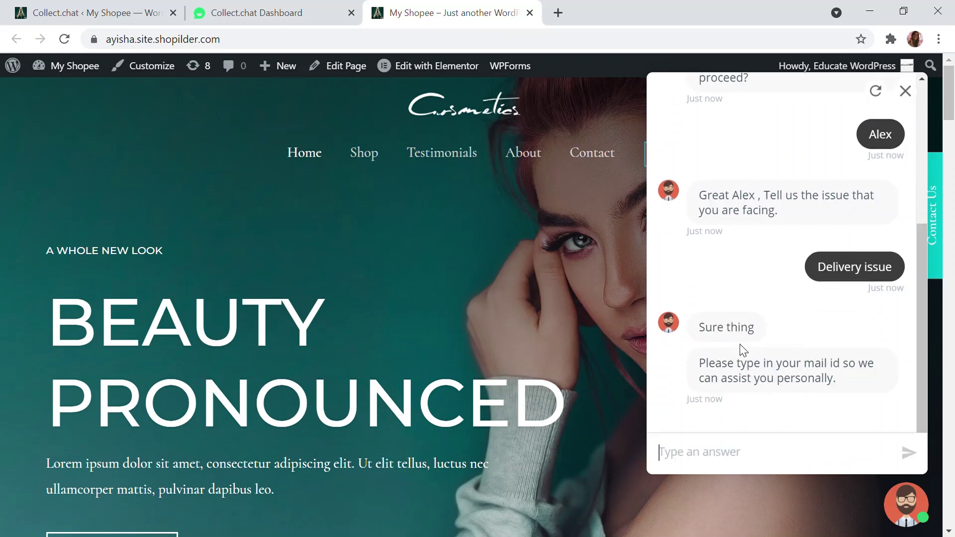
Submit an invalid email, retry with a valid address, then return to the Collect.chat dashboard
left_click(752, 465)
type("alex")
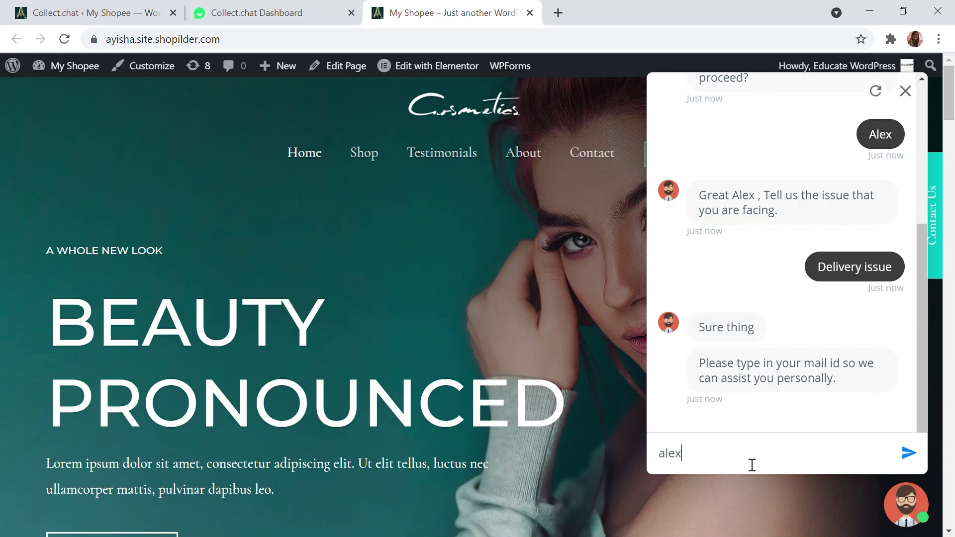
type("dfhjjs")
left_click(896, 454)
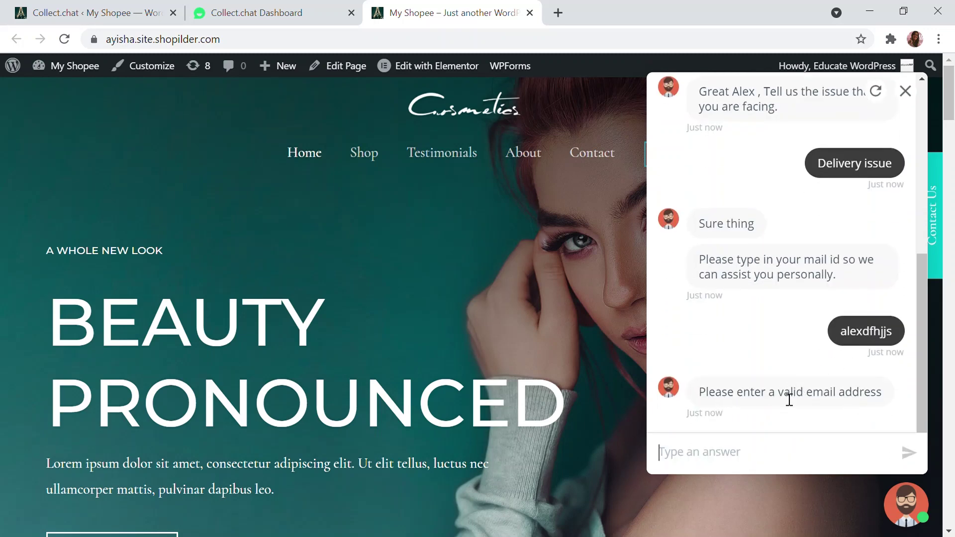
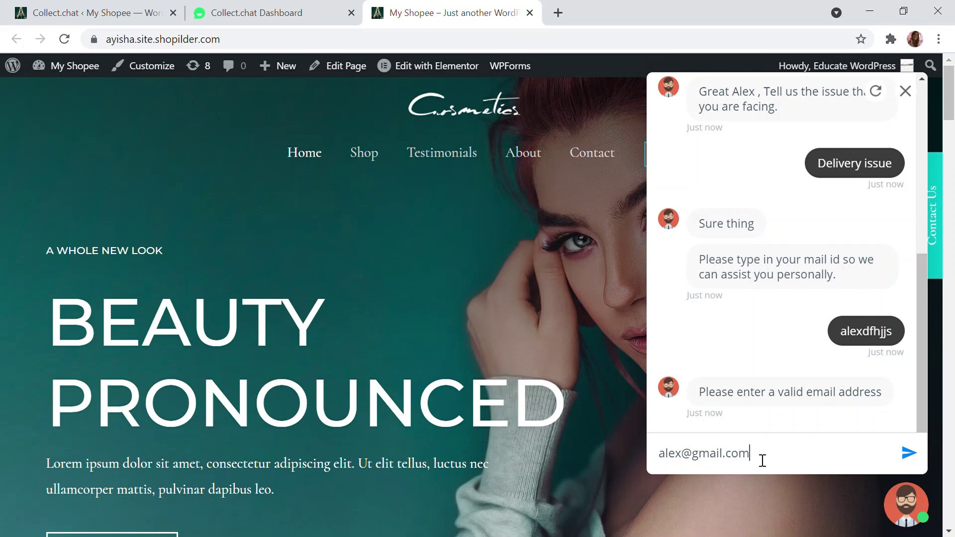
key("Return")
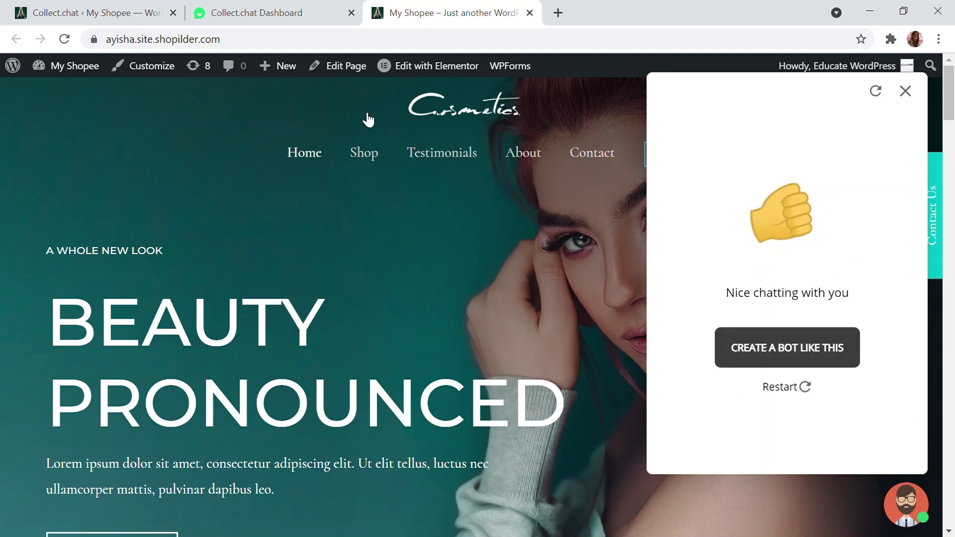
left_click(297, 7)
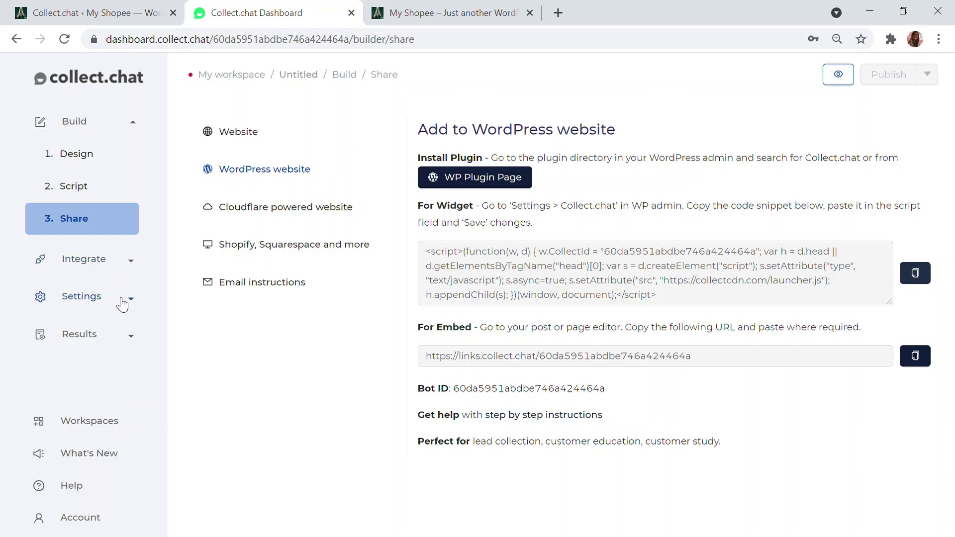
Open Results > Responses and scroll the table across to the test submission's email column and back
left_click(110, 339)
left_click(105, 274)
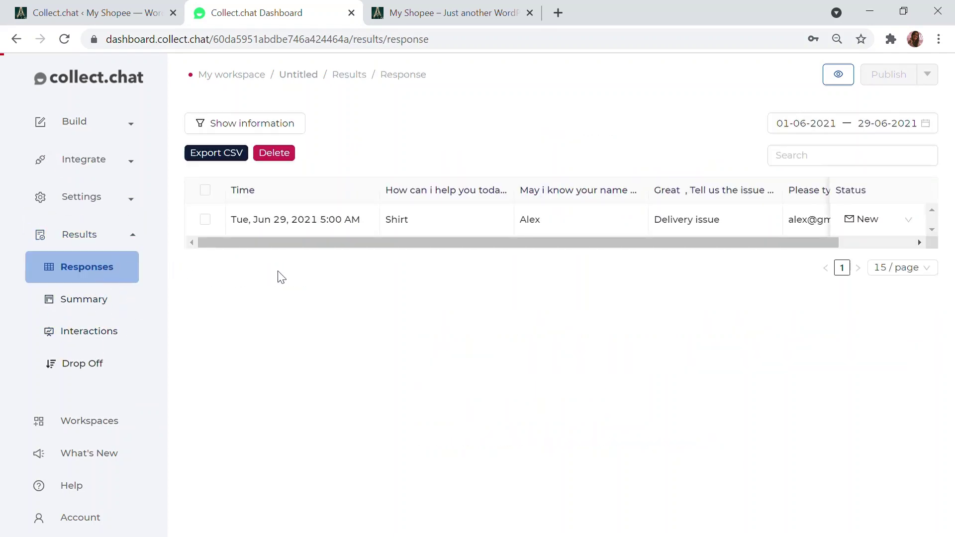
left_click_drag(568, 240, 848, 248)
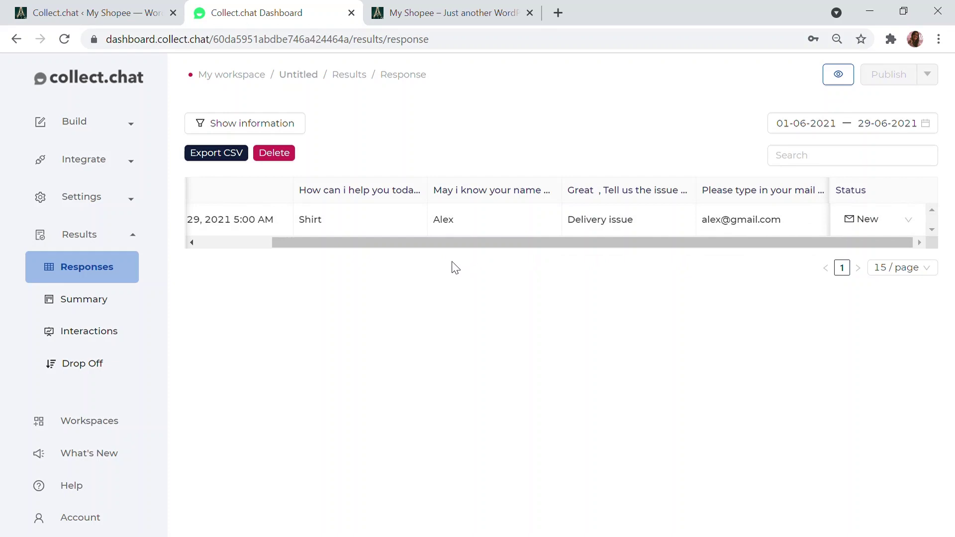
left_click_drag(374, 242, 263, 241)
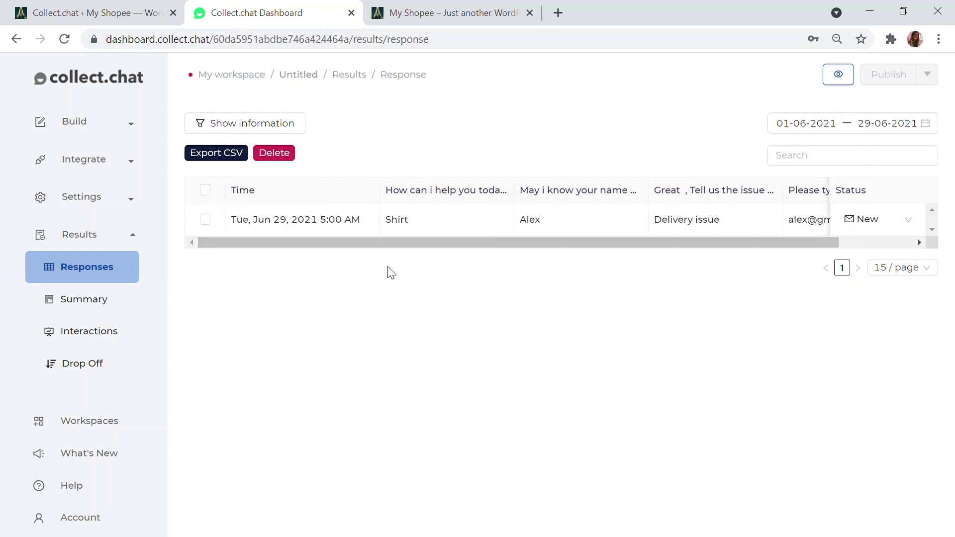